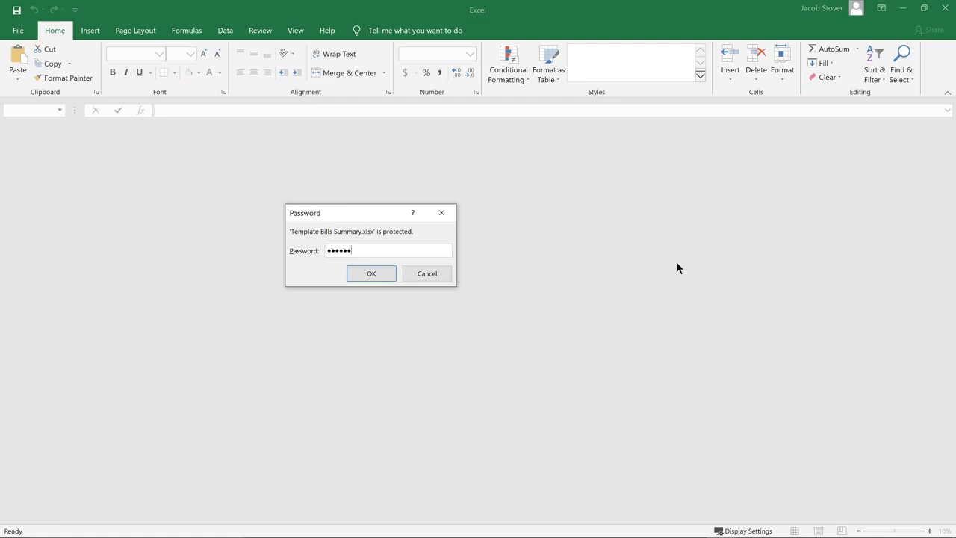
Step: Open the protected Template Bills Summary.xlsx workbook with its password and look at the income rows of the Budget sheet
key(Return)
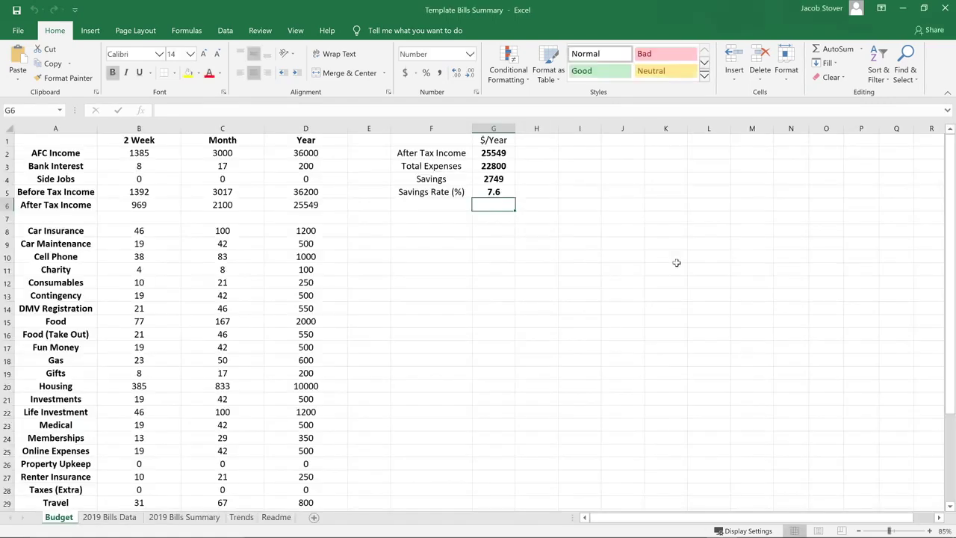
ctrl+scroll(332, 195, up, 4)
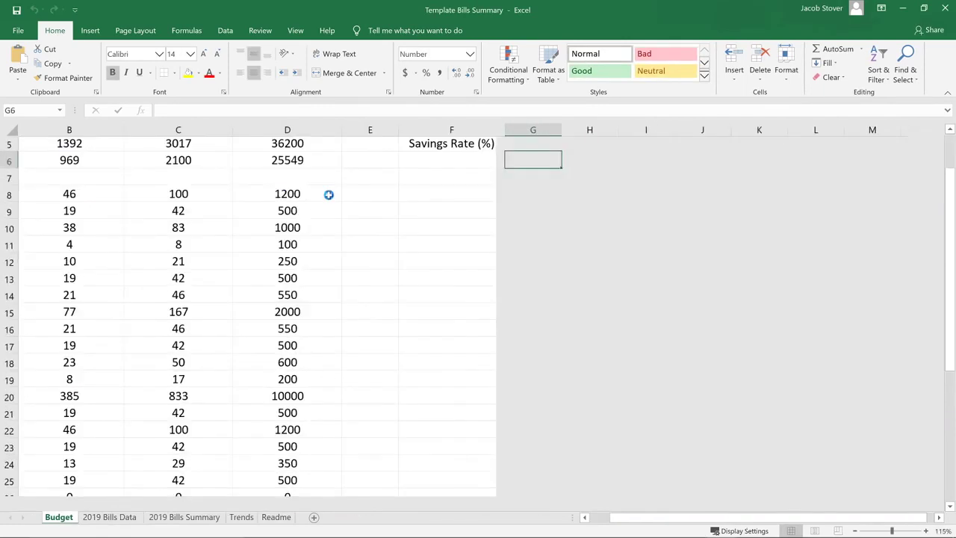
scroll(336, 196, up, 2)
drag(337, 196, 75, 174)
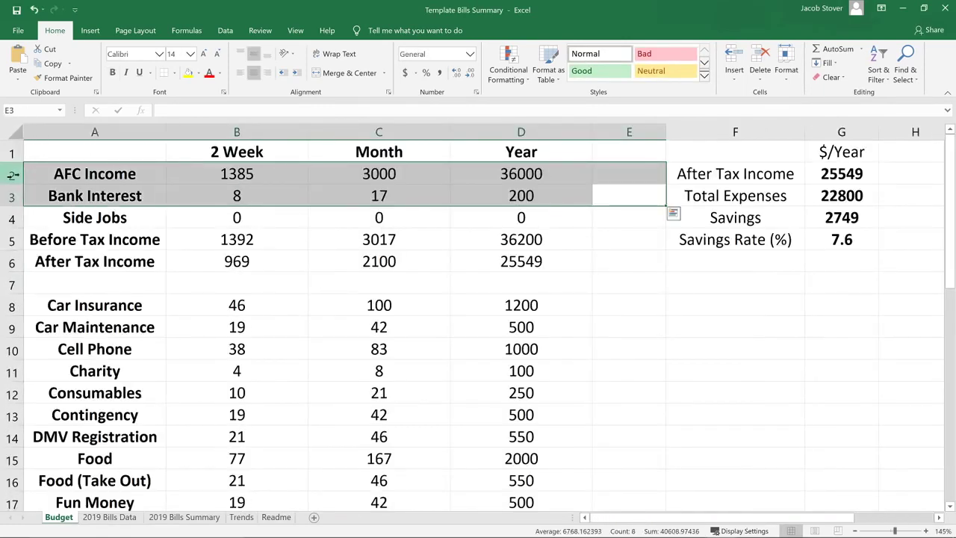
click(102, 154)
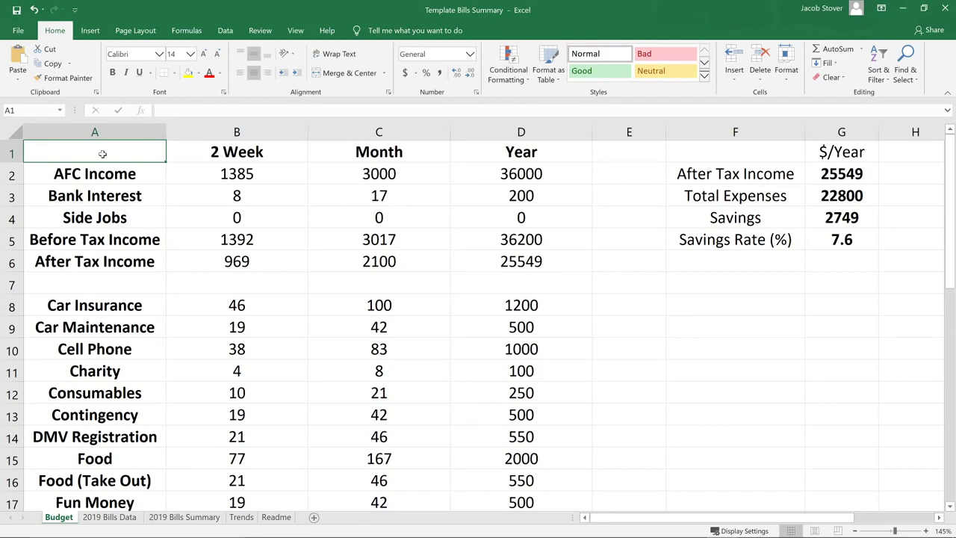
Step: Review all income and expense categories on the Budget sheet, down to the Total Expenses row
scroll(138, 195, down, 1)
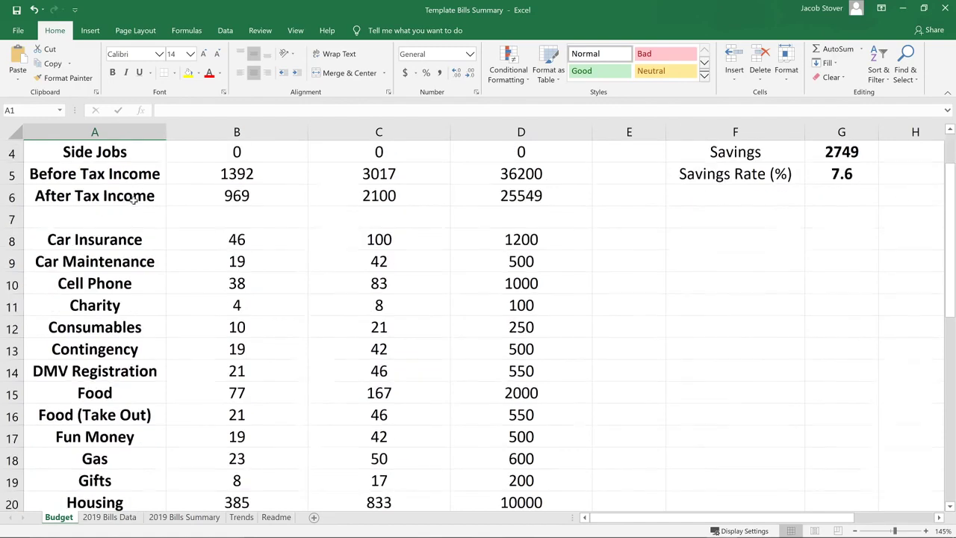
scroll(168, 183, up, 1)
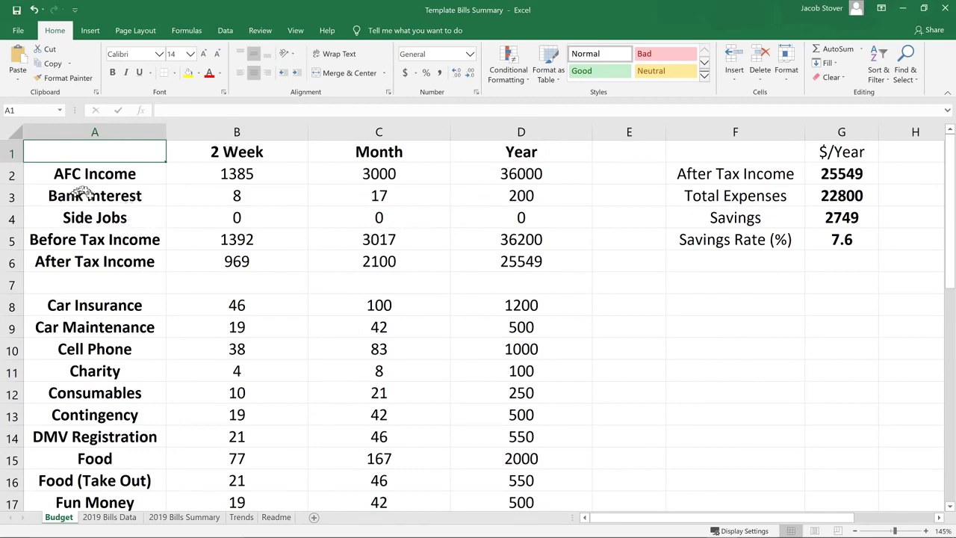
scroll(89, 216, down, 2)
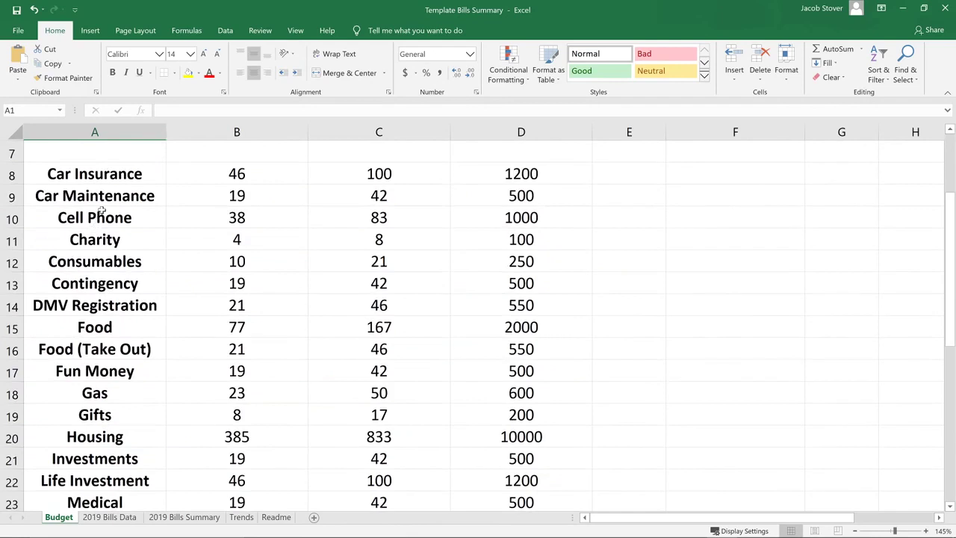
scroll(95, 275, down, 5)
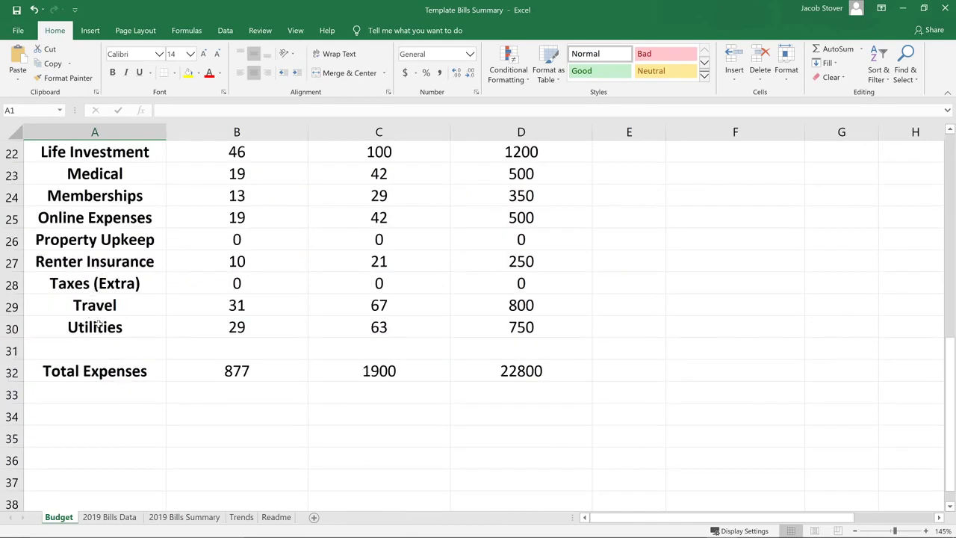
scroll(123, 328, up, 2)
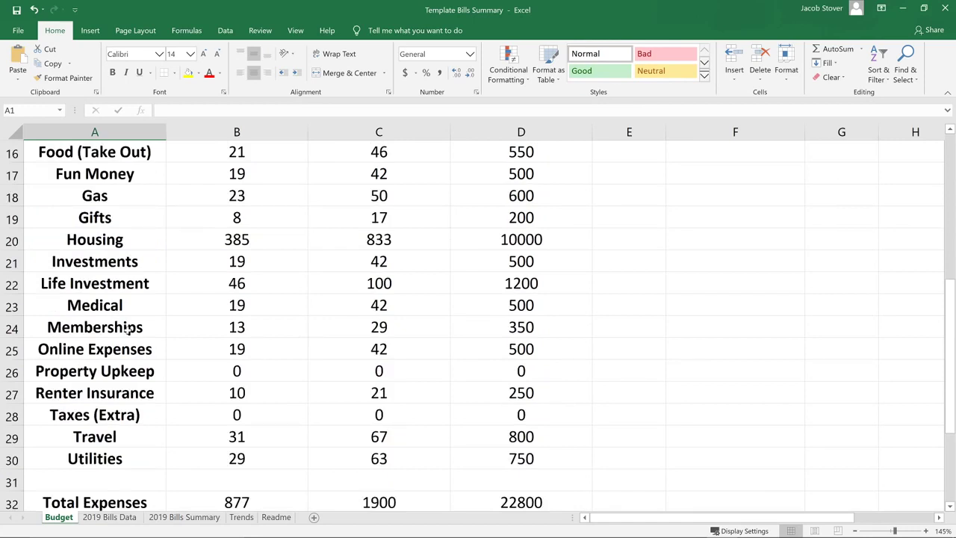
scroll(523, 250, up, 5)
Step: Examine the $/Year summary table in columns F and G of the Budget sheet at a larger zoom
click(749, 215)
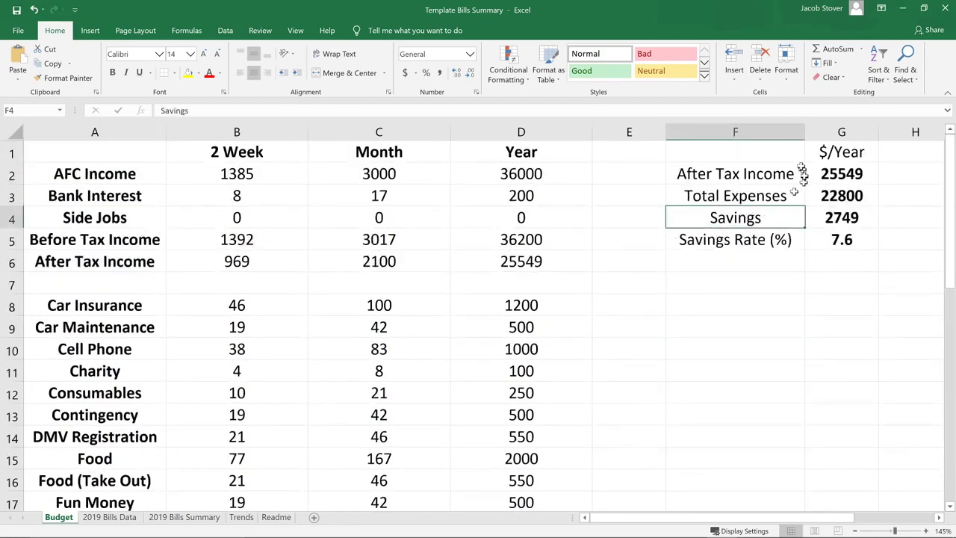
click(784, 153)
scroll(821, 188, up, 2)
scroll(821, 189, up, 1)
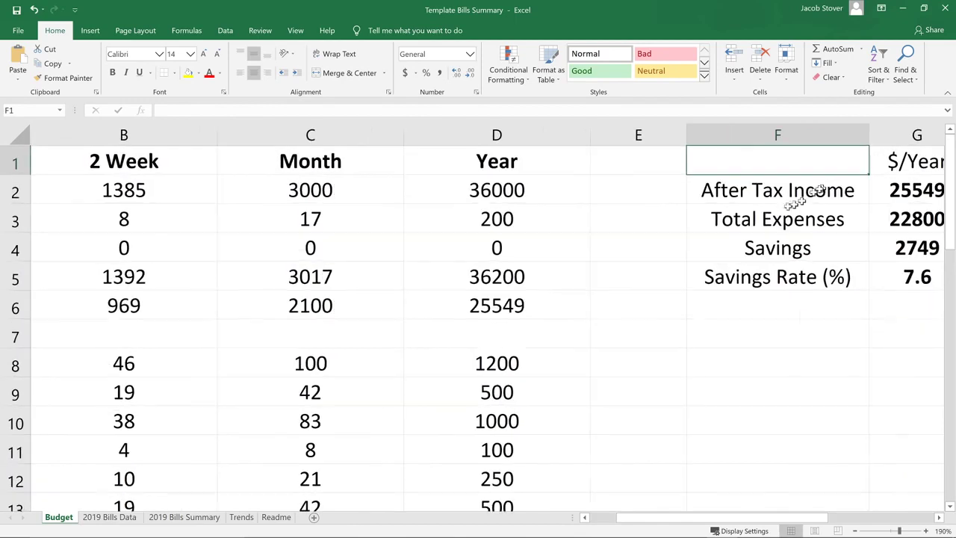
mouse_move(837, 213)
mouse_down()
mouse_move(875, 219)
mouse_move(821, 220)
mouse_up()
click(629, 160)
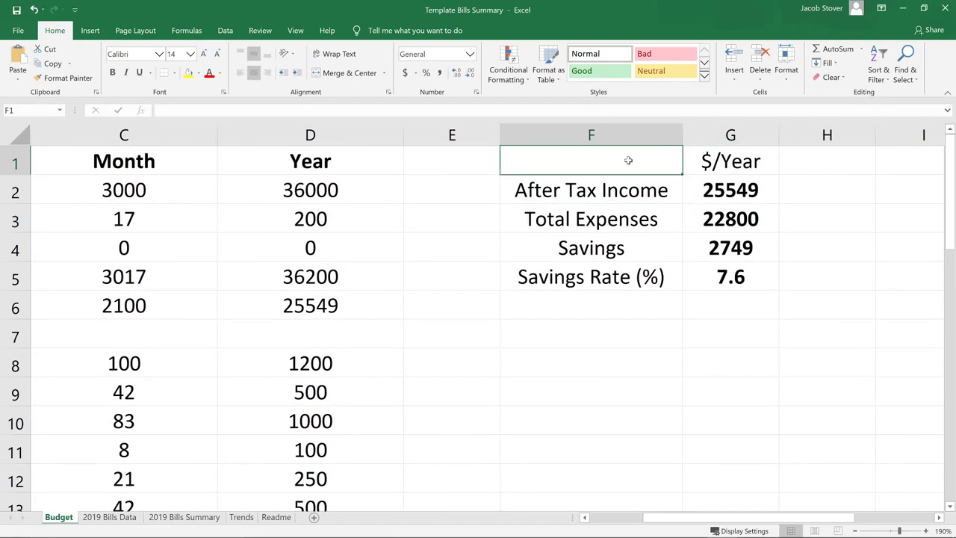
Step: Go through the yearly summary entries and inspect the Savings and Savings Rate (%) formulas in G4 and G5
key(Down)
key(Down)
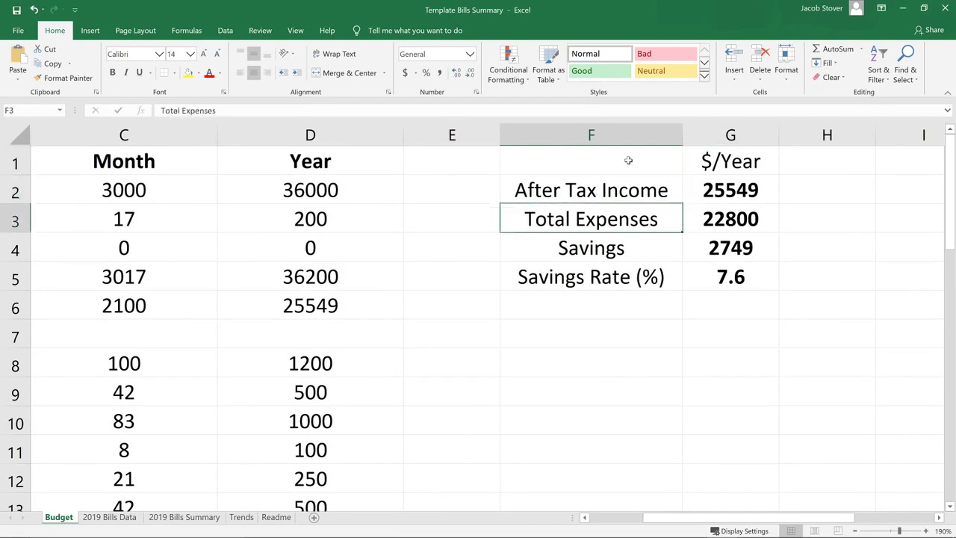
key(Right)
key(Down)
key(Right)
key(Left)
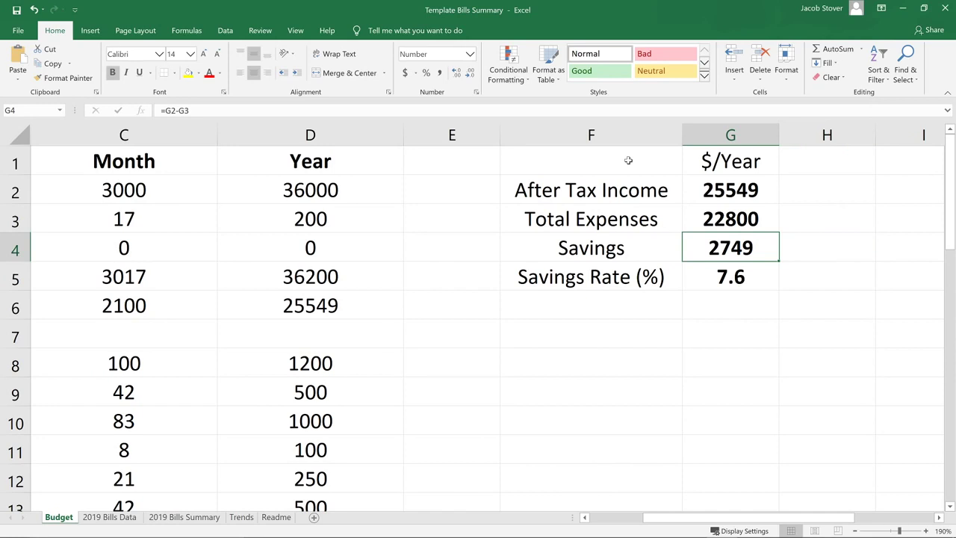
key(Down)
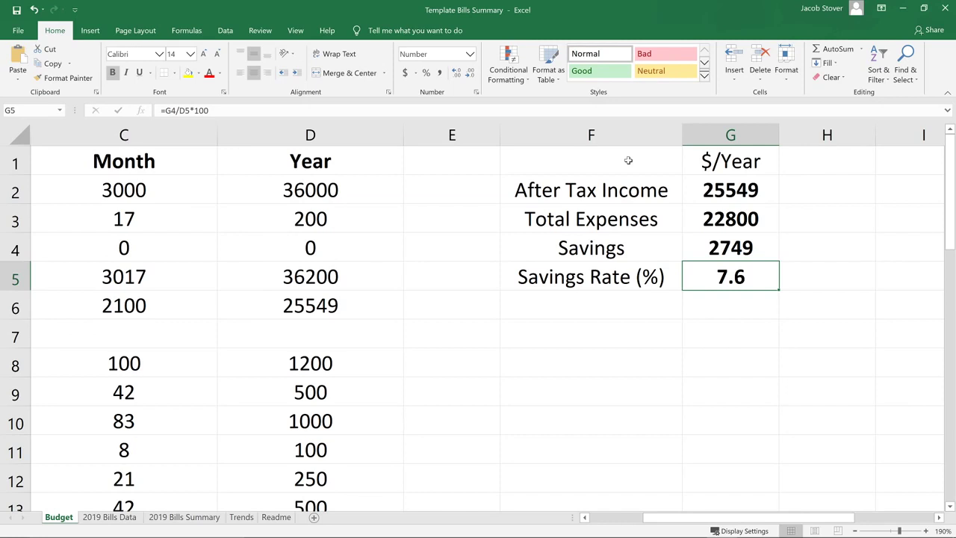
Step: Open the 2019 Bills Data sheet and examine the Bank of America Credit Cards entries at a readable zoom
click(119, 516)
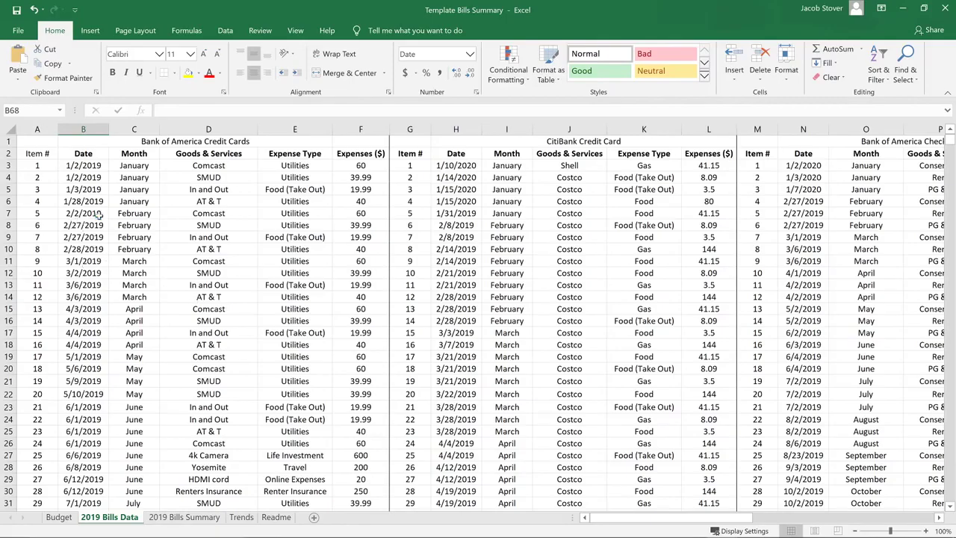
ctrl+scroll(90, 214, up, 4)
click(153, 212)
scroll(149, 212, up, 2)
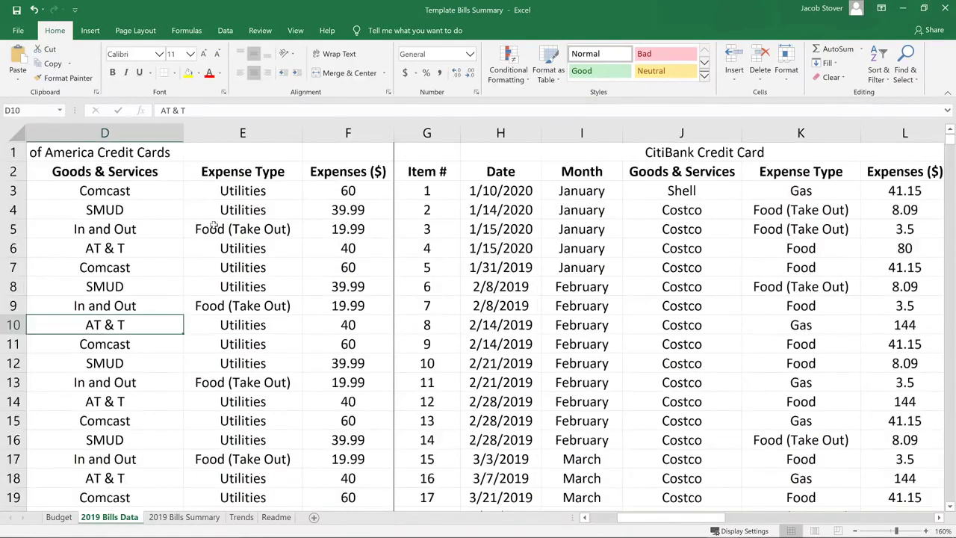
click(257, 249)
drag(257, 249, 60, 248)
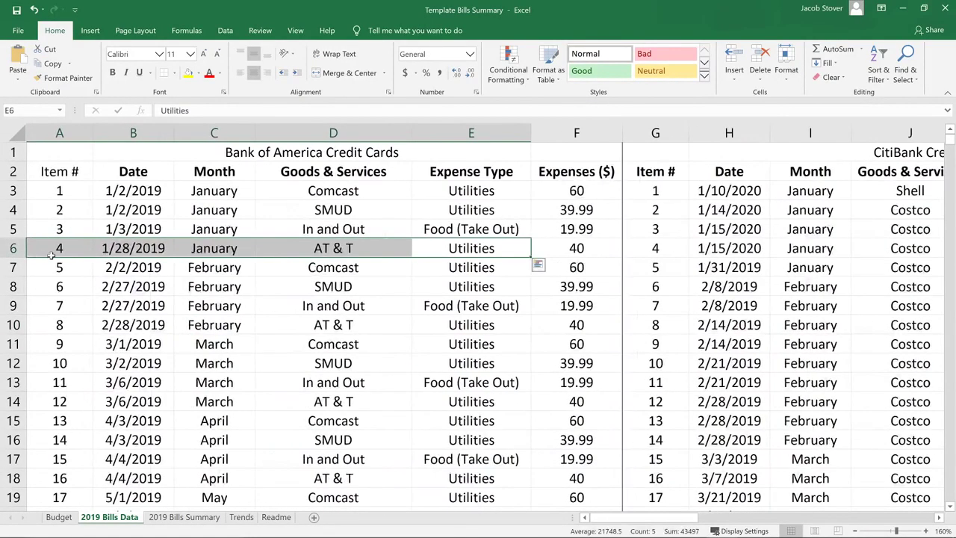
scroll(96, 250, down, 1)
scroll(139, 258, up, 1)
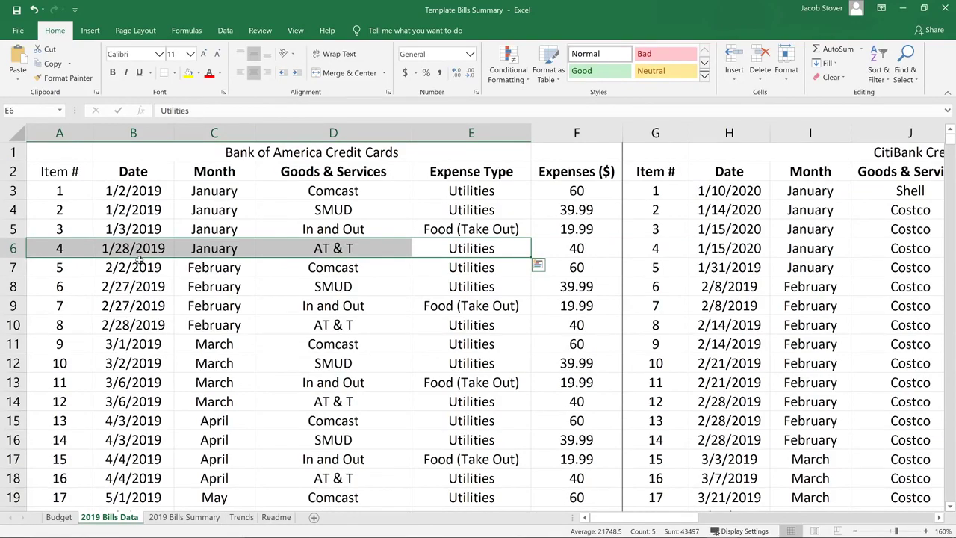
Step: Inspect the item number, date, goods and services, and expense amount columns of the Bank of America Credit Cards table
click(76, 209)
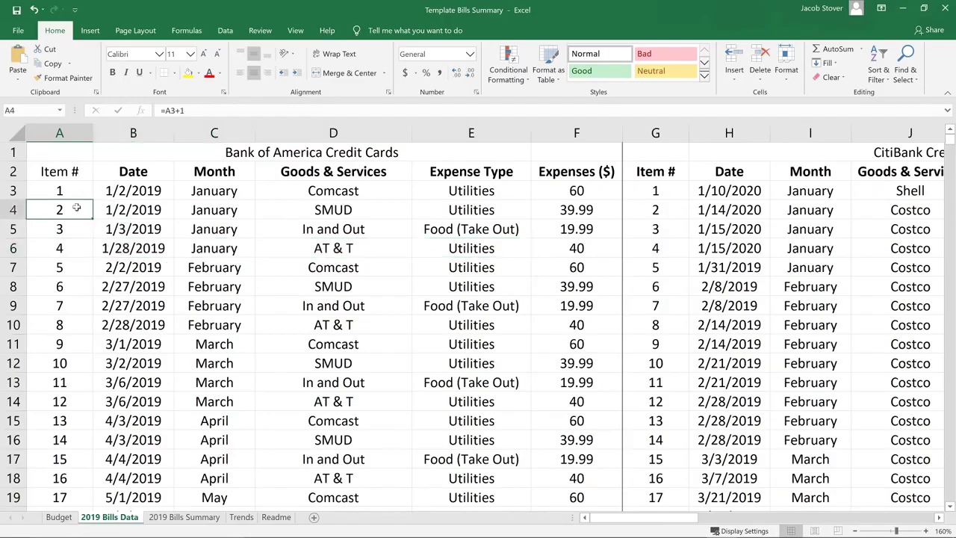
click(108, 207)
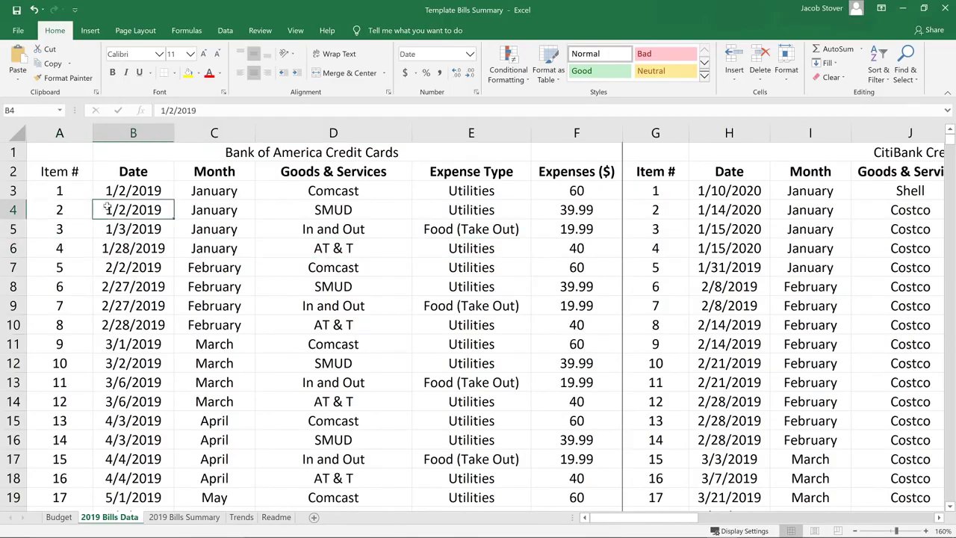
click(327, 220)
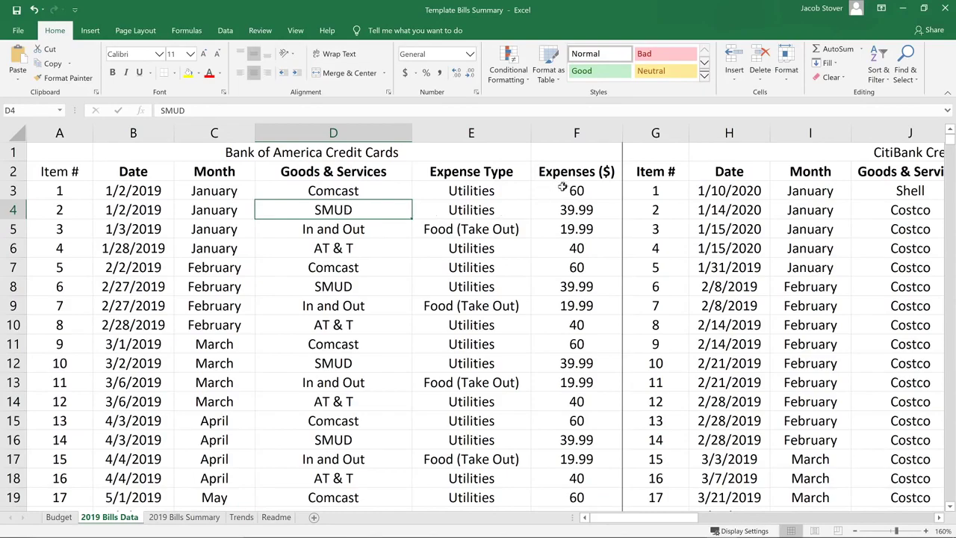
drag(561, 192, 568, 383)
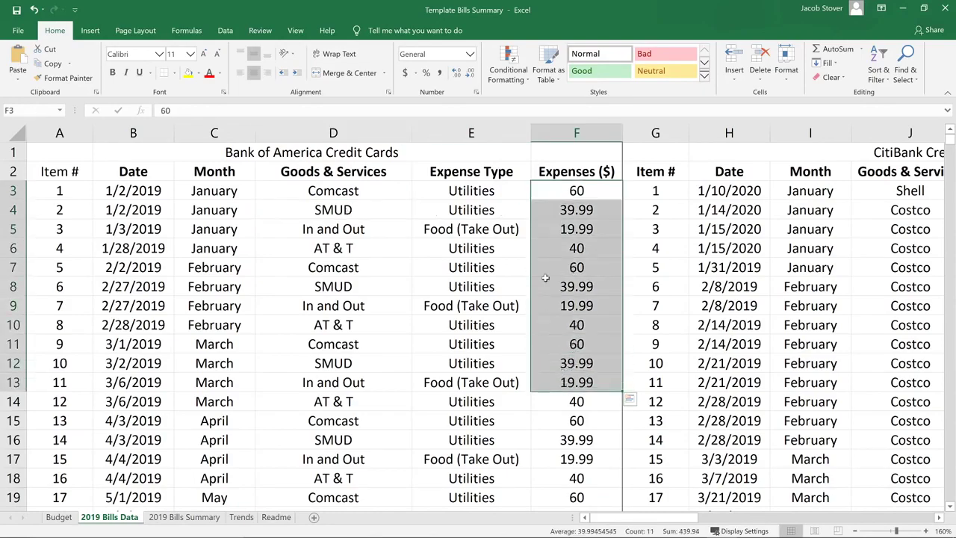
click(76, 187)
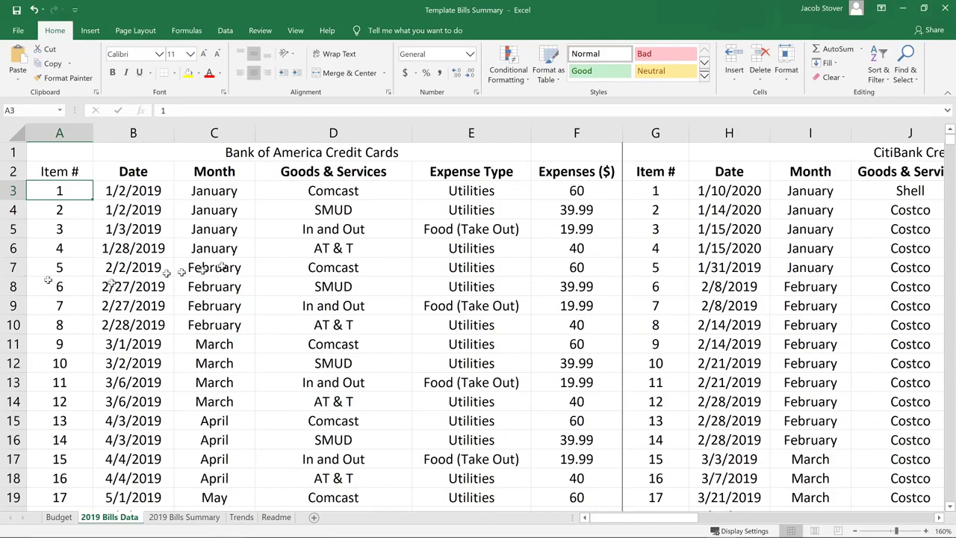
Step: Open the 2019 Bills Summary sheet and inspect the Items table, including the Car Insurance expense total formula in C26
click(180, 517)
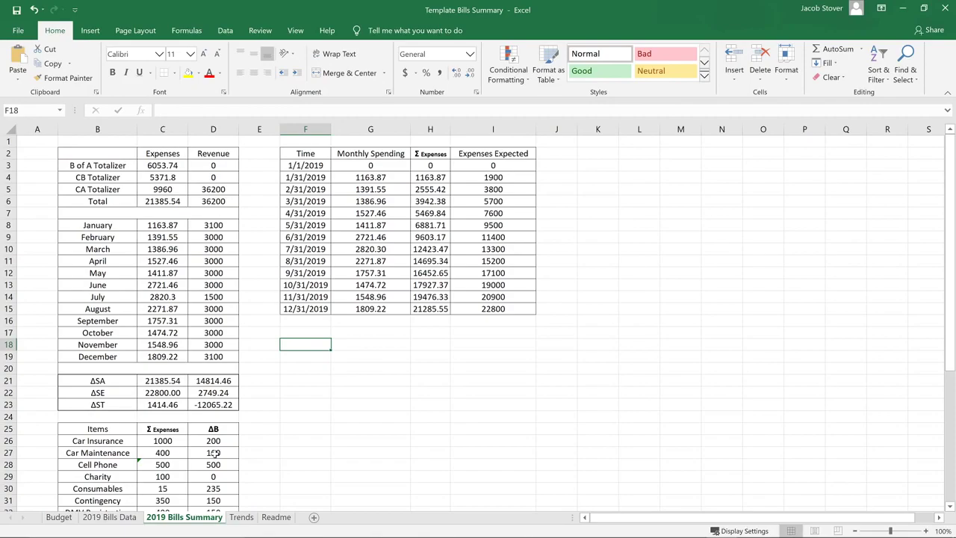
scroll(214, 453, down, 6)
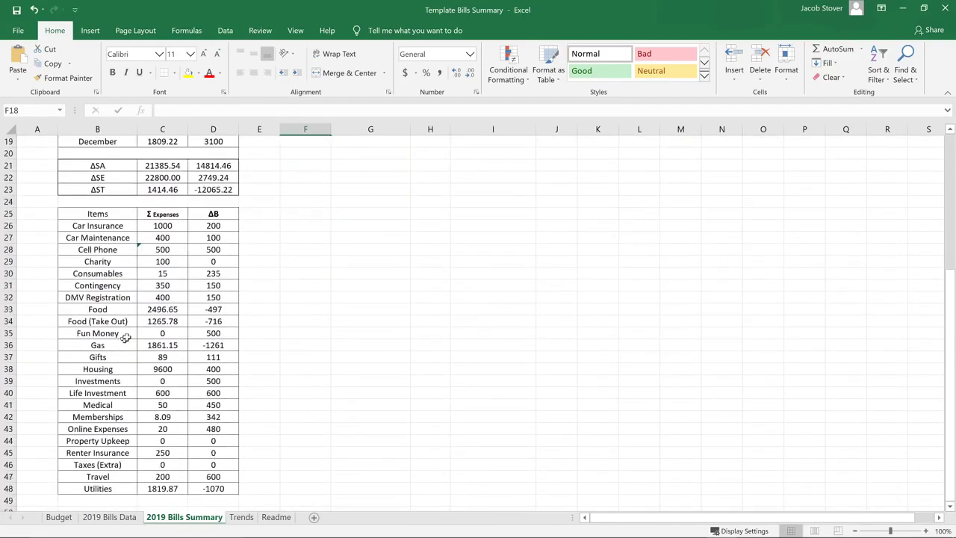
scroll(157, 256, up, 3)
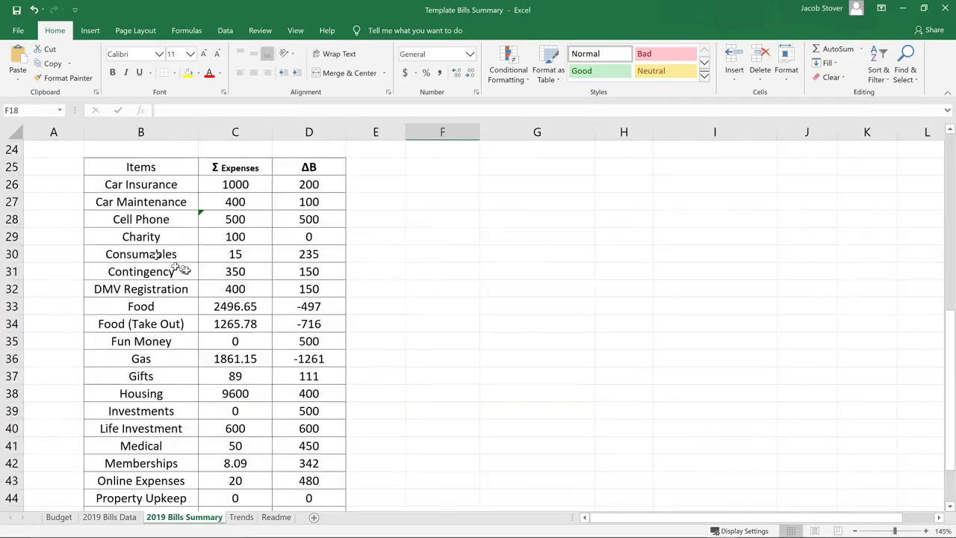
scroll(229, 280, down, 1)
scroll(228, 276, up, 3)
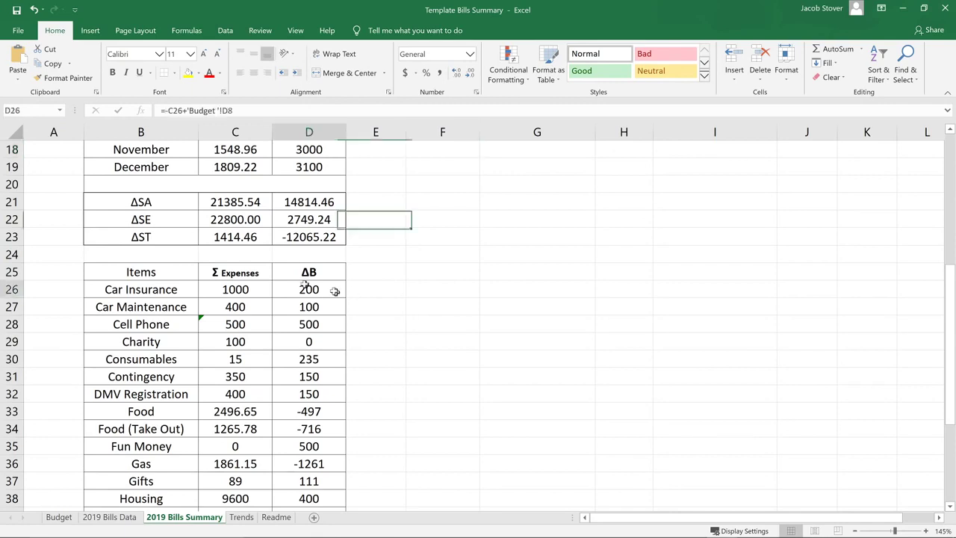
click(254, 290)
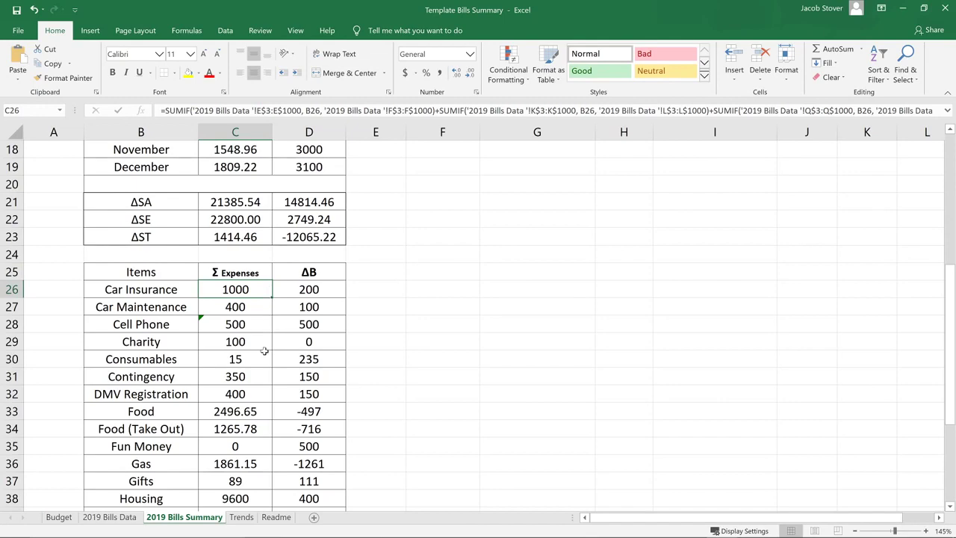
scroll(343, 476, down, 1)
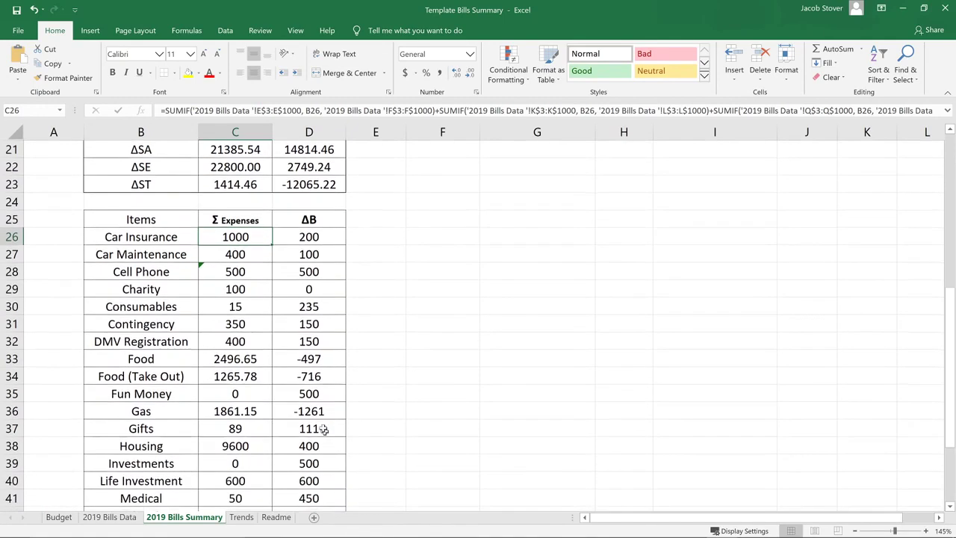
Step: Check the ΔB budget differences for Food (Take Out), Gas and the other items in the Items table
click(329, 378)
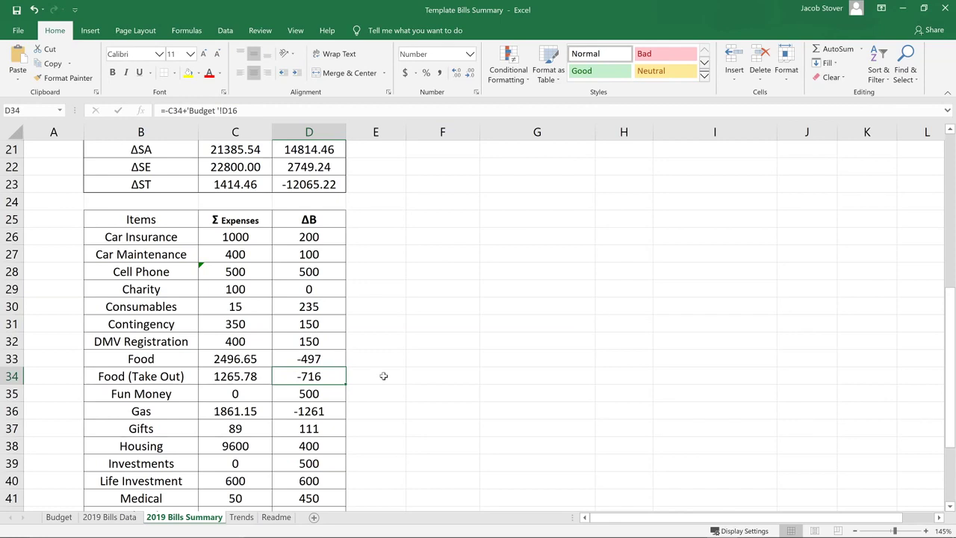
key(Down)
key(Down)
key(Down)
key(Up)
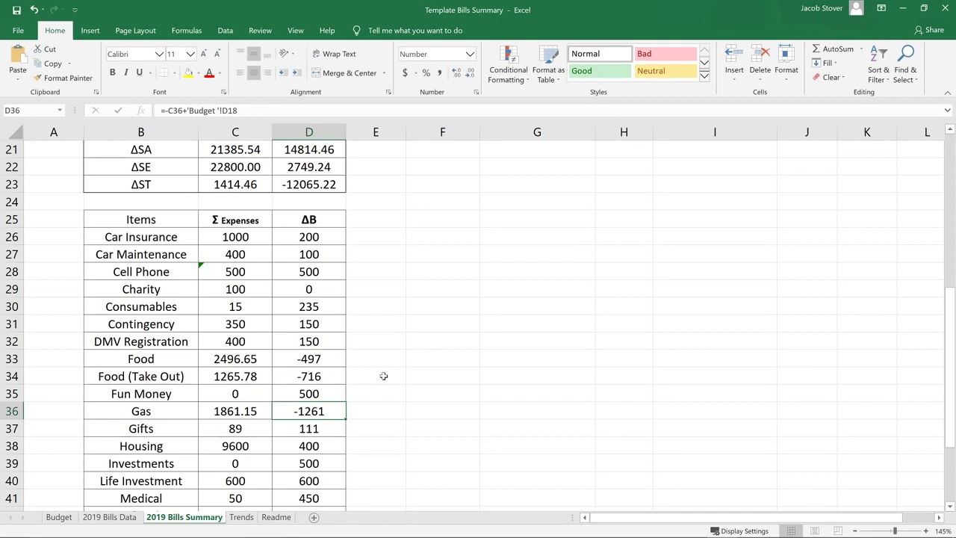
scroll(381, 378, down, 2)
scroll(381, 380, up, 2)
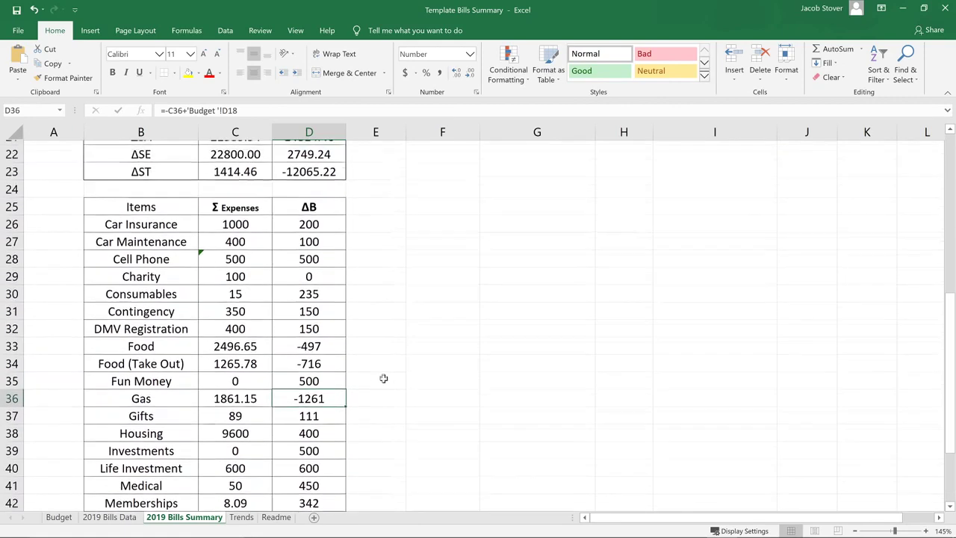
scroll(369, 384, down, 2)
scroll(370, 382, up, 1)
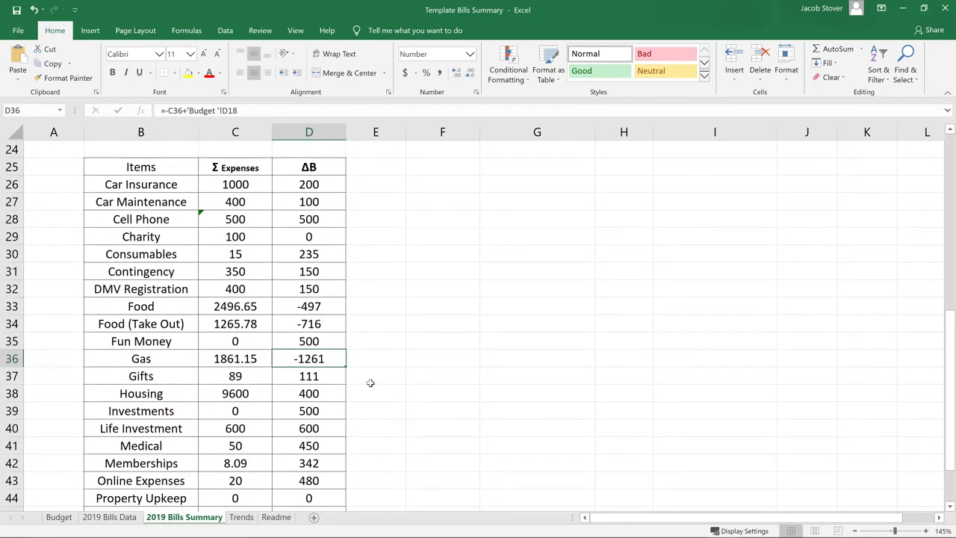
Step: Open the Trends sheet and examine the 2019 Spending line chart and the Itemized Spending 2019 bar chart
click(241, 517)
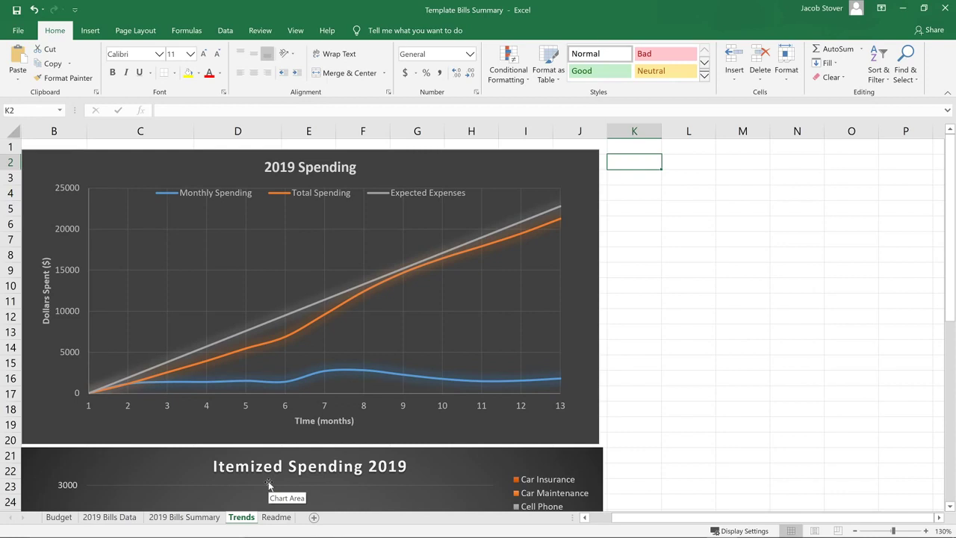
scroll(358, 381, down, 5)
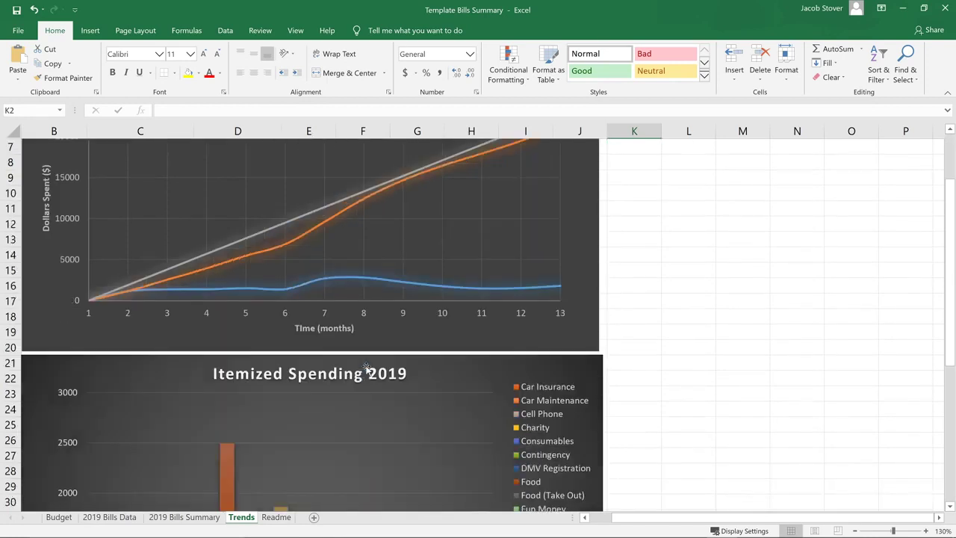
scroll(366, 368, down, 2)
scroll(403, 370, up, 1)
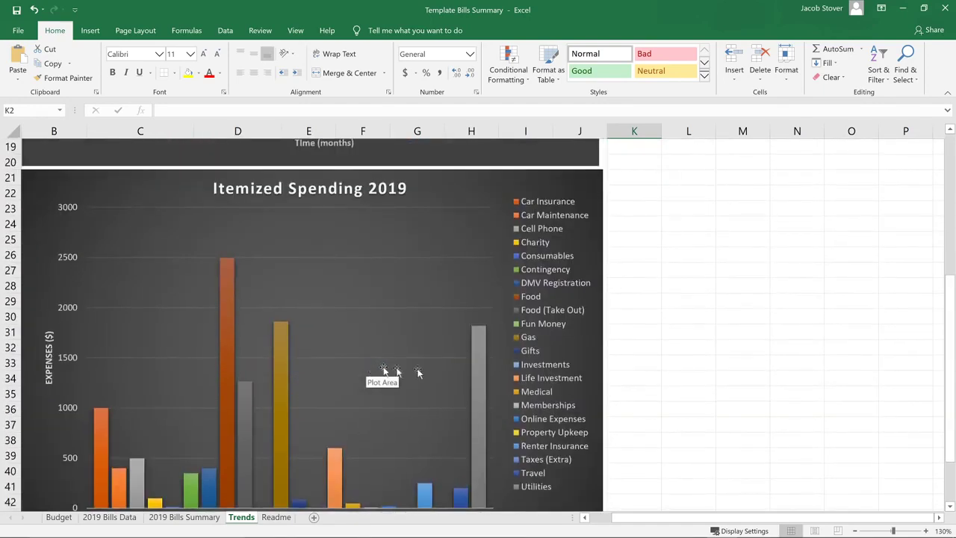
scroll(440, 372, down, 1)
scroll(439, 368, up, 2)
scroll(440, 369, down, 3)
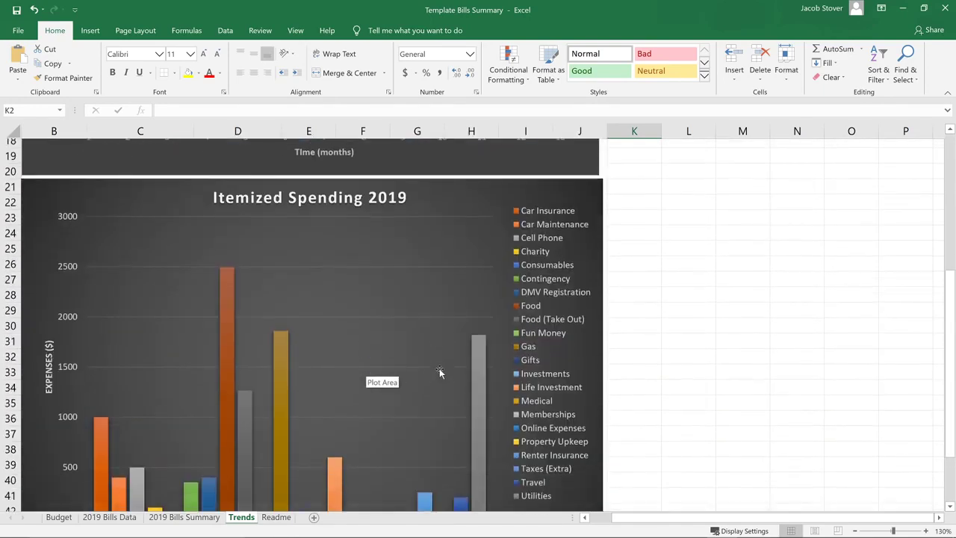
scroll(439, 368, up, 3)
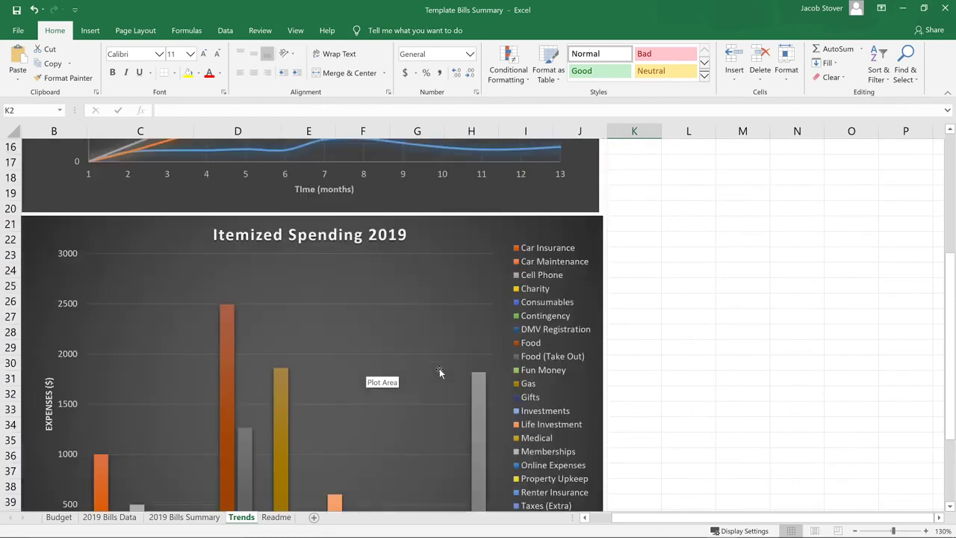
scroll(439, 369, down, 1)
scroll(440, 369, down, 2)
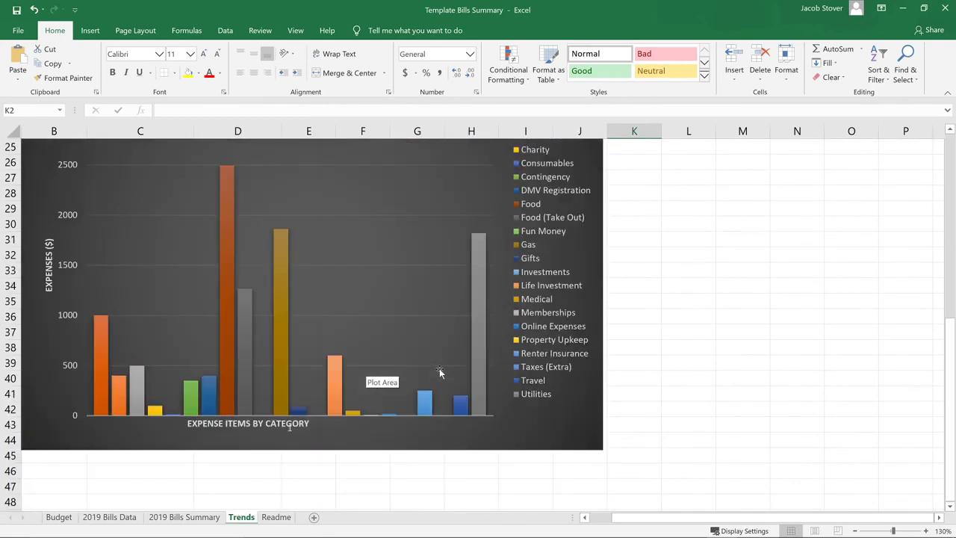
Step: Include the Housing series in the Itemized Spending 2019 chart through its data source selection
right_click(338, 236)
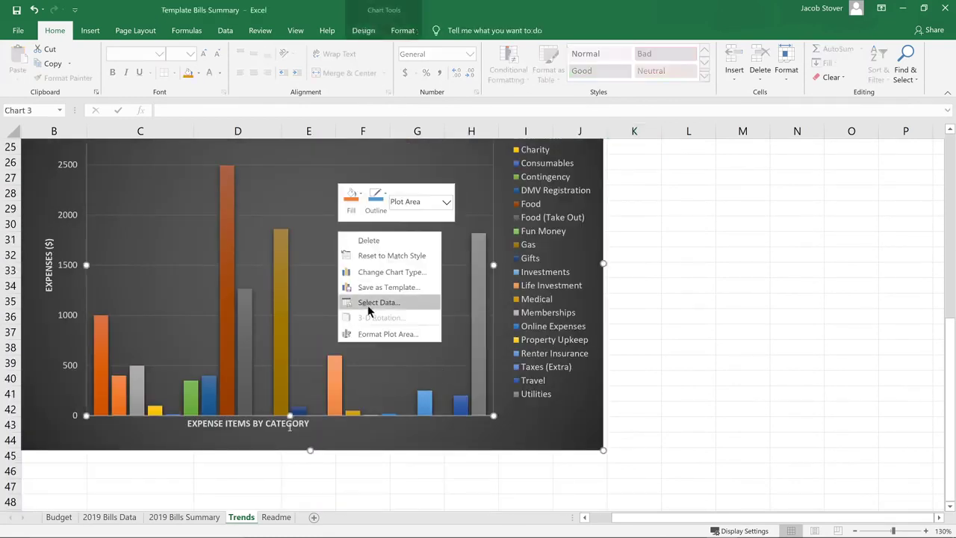
click(367, 303)
scroll(358, 317, down, 3)
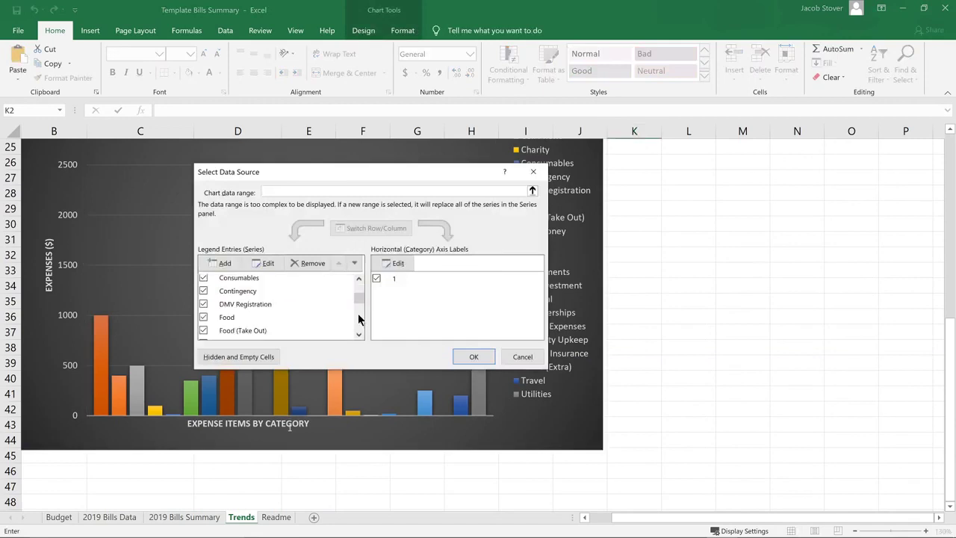
click(204, 326)
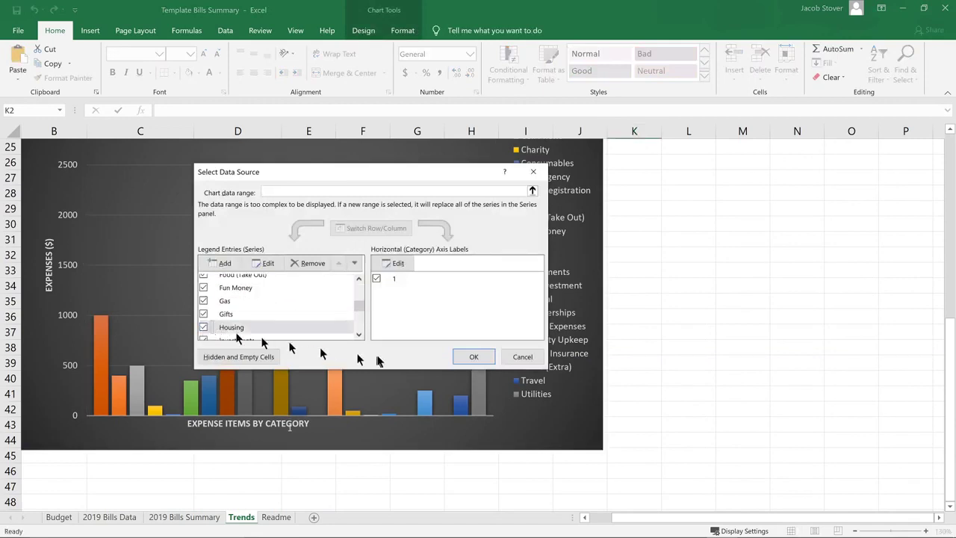
click(461, 359)
scroll(467, 360, up, 1)
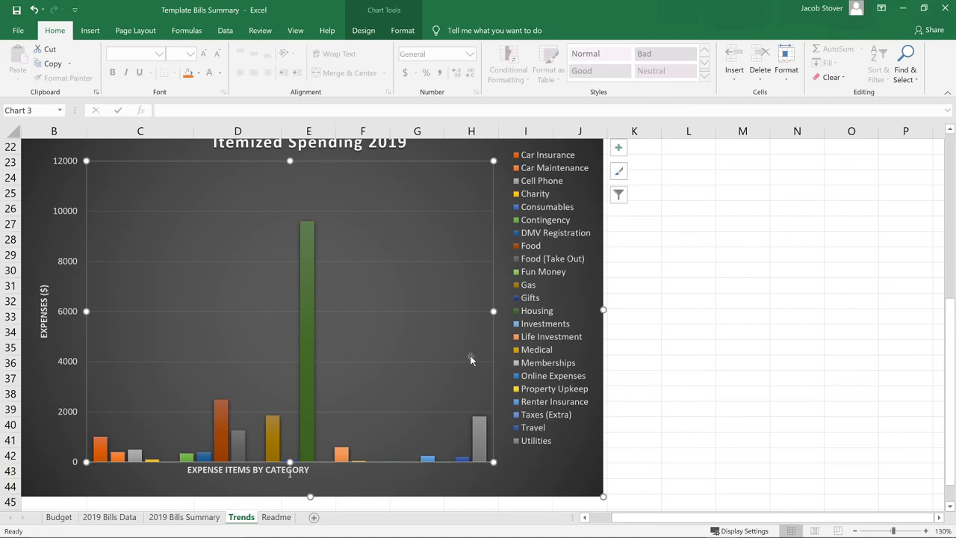
Step: Exclude the Housing series from the Itemized Spending 2019 chart again
right_click(347, 280)
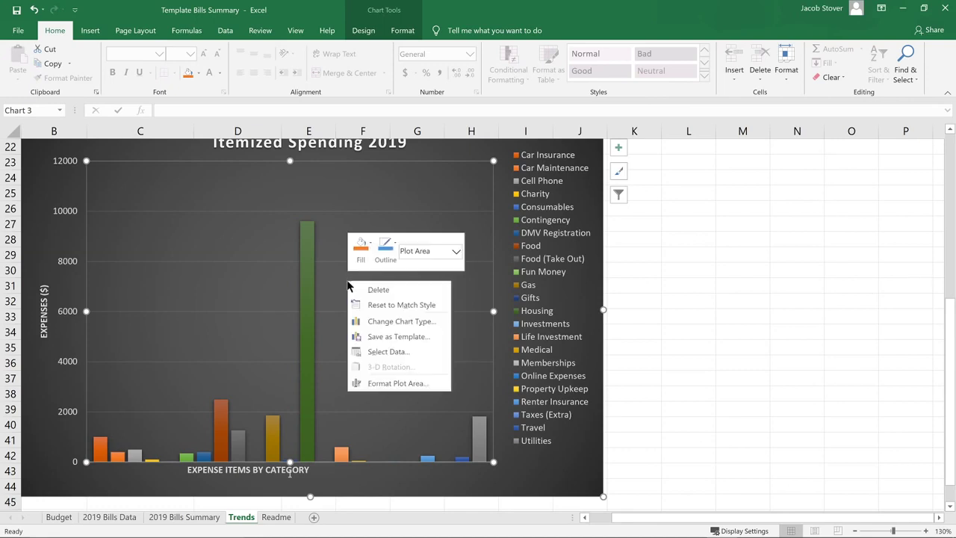
click(388, 351)
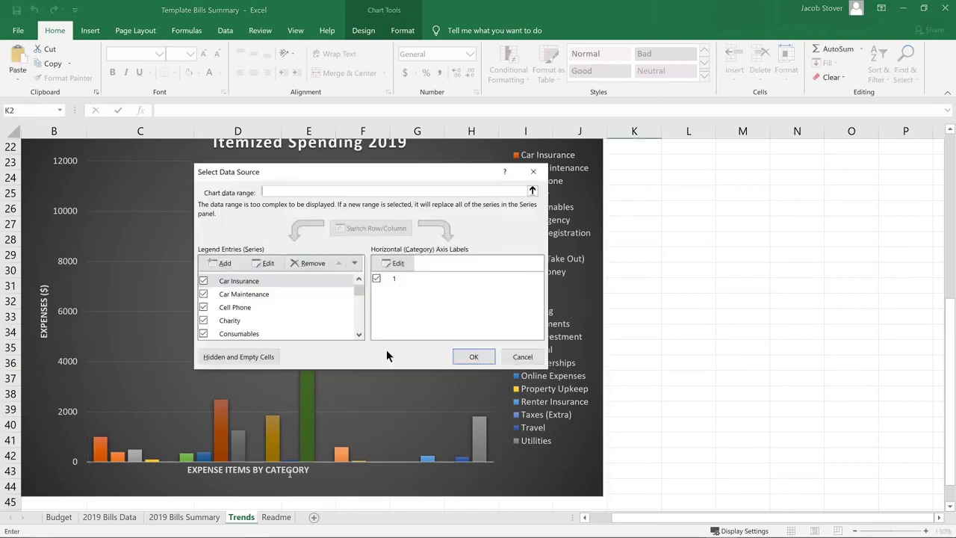
scroll(358, 331, down, 2)
scroll(359, 331, down, 2)
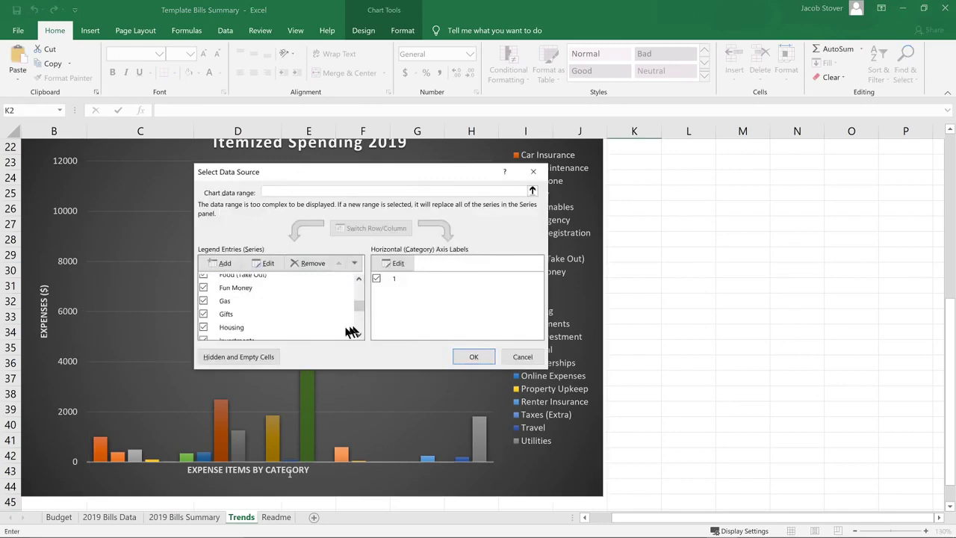
click(204, 328)
click(474, 357)
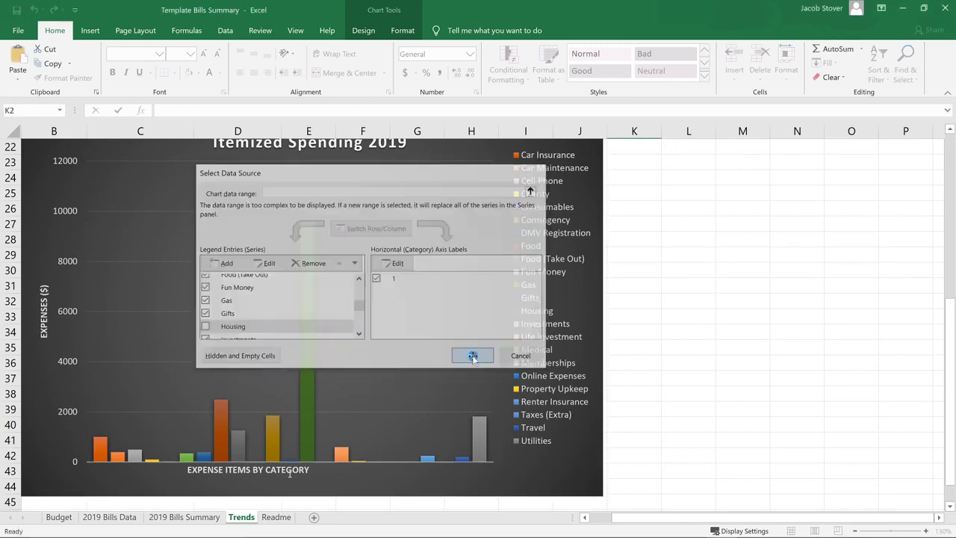
Step: Open the Readme sheet and read its term definitions, budget symbols and usage note at a readable zoom
click(276, 517)
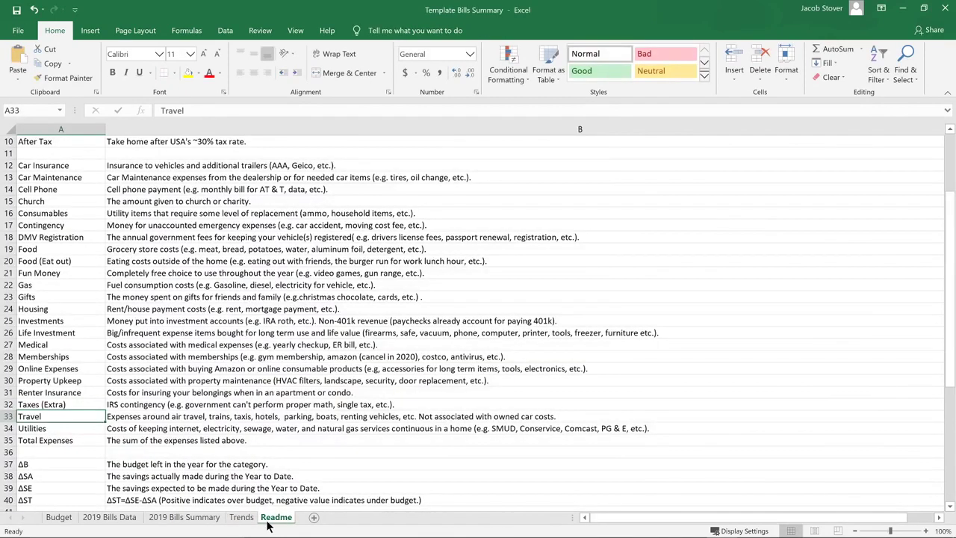
scroll(169, 233, up, 5)
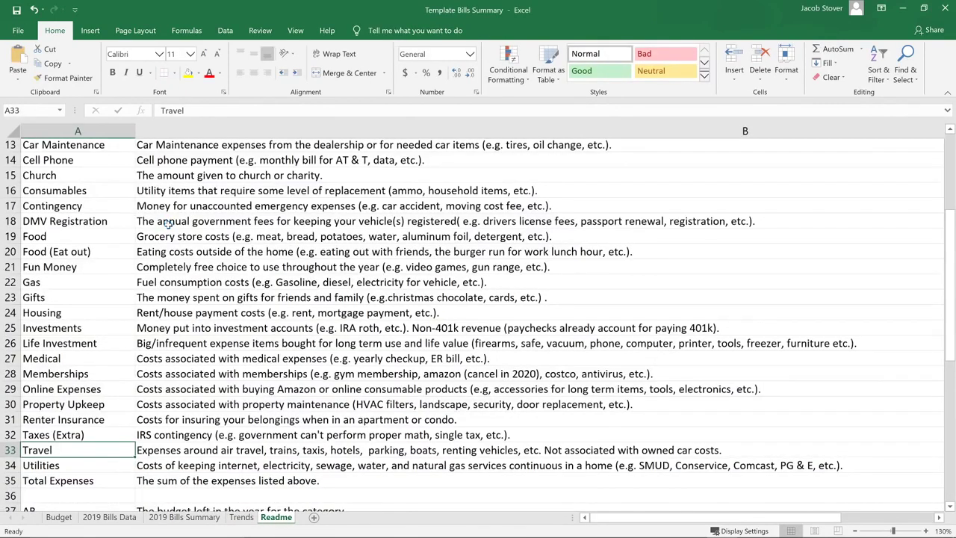
scroll(215, 248, down, 3)
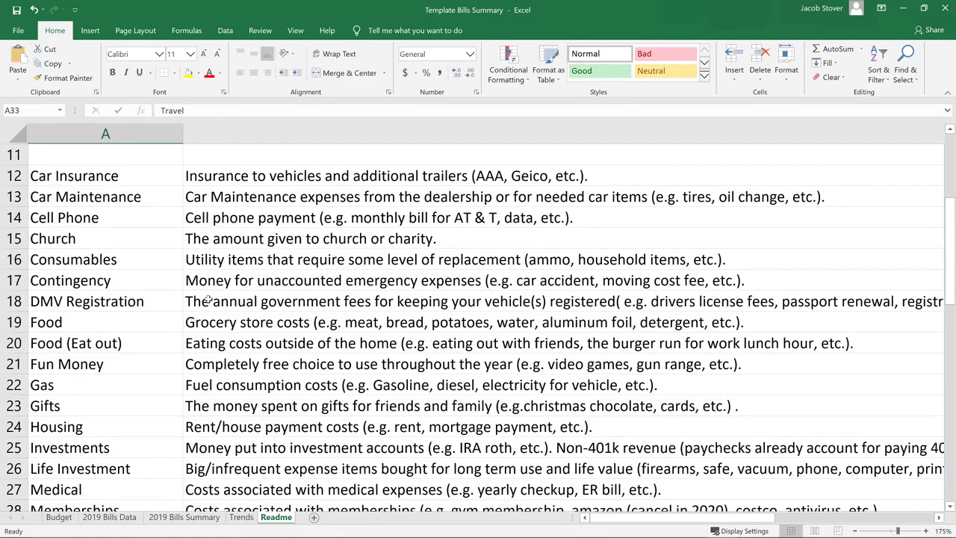
scroll(208, 300, down, 1)
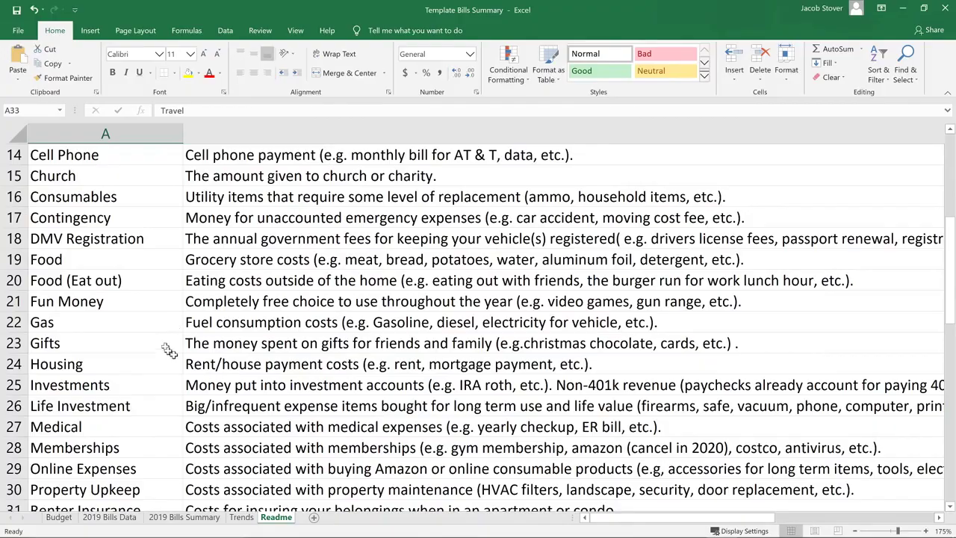
scroll(172, 351, down, 1)
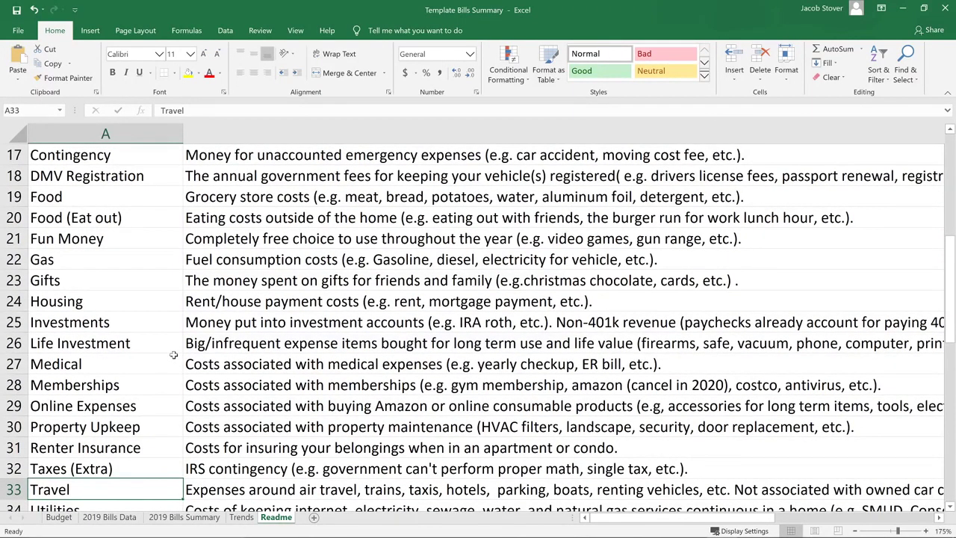
scroll(173, 355, down, 3)
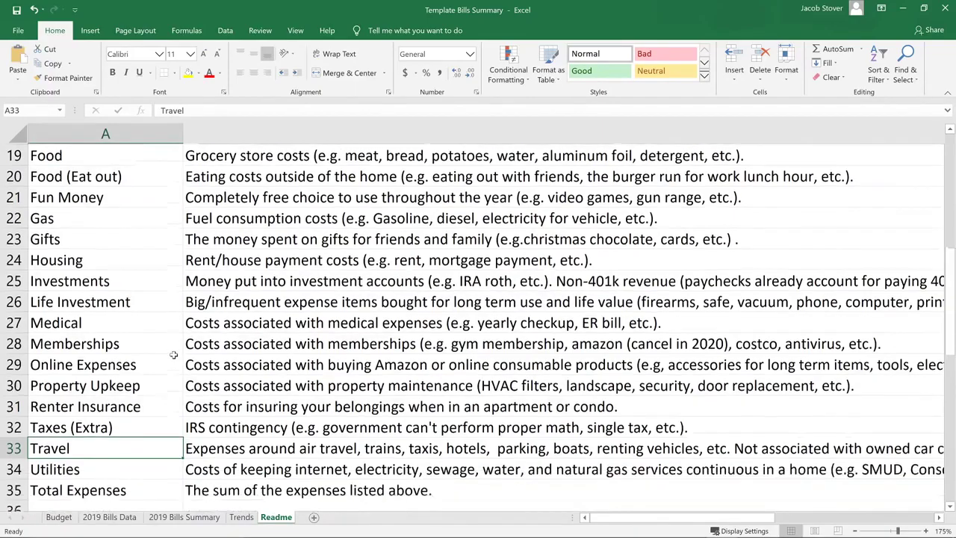
scroll(174, 354, down, 3)
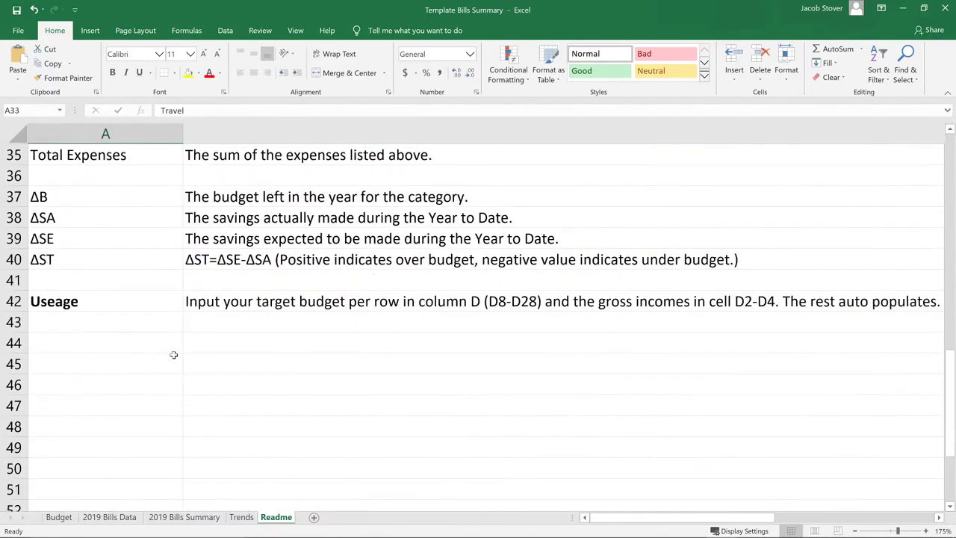
scroll(173, 355, up, 11)
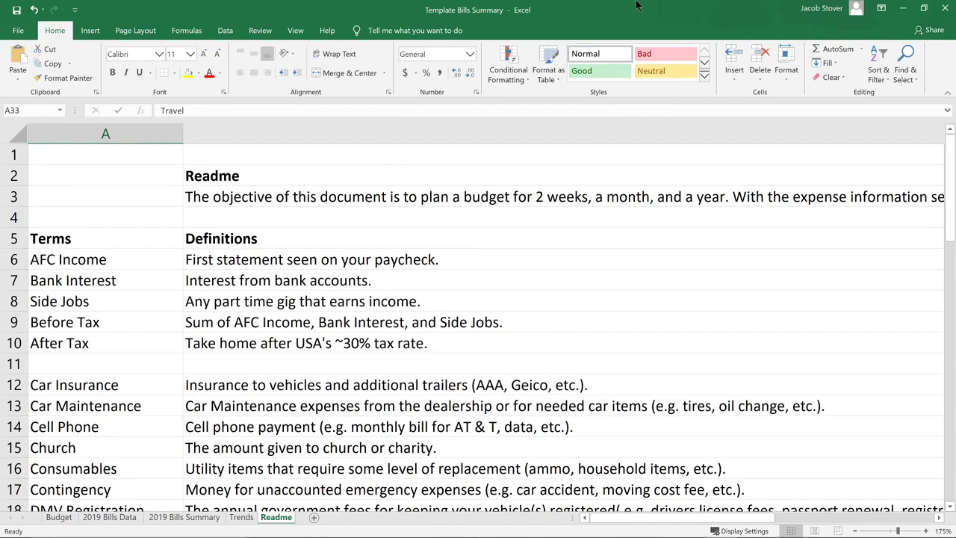
Step: Close the Template Bills Summary workbook without saving and expand the Discord video call to full screen
click(945, 7)
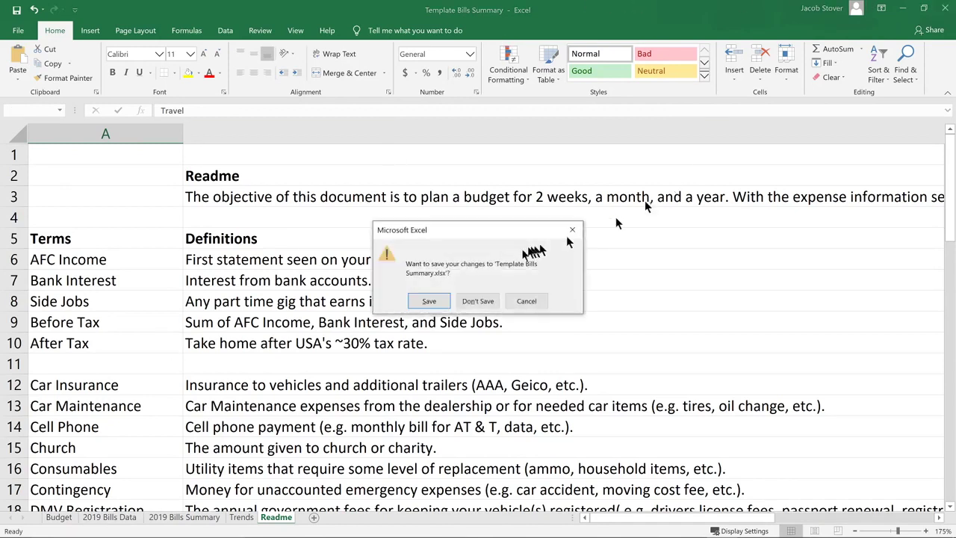
click(478, 301)
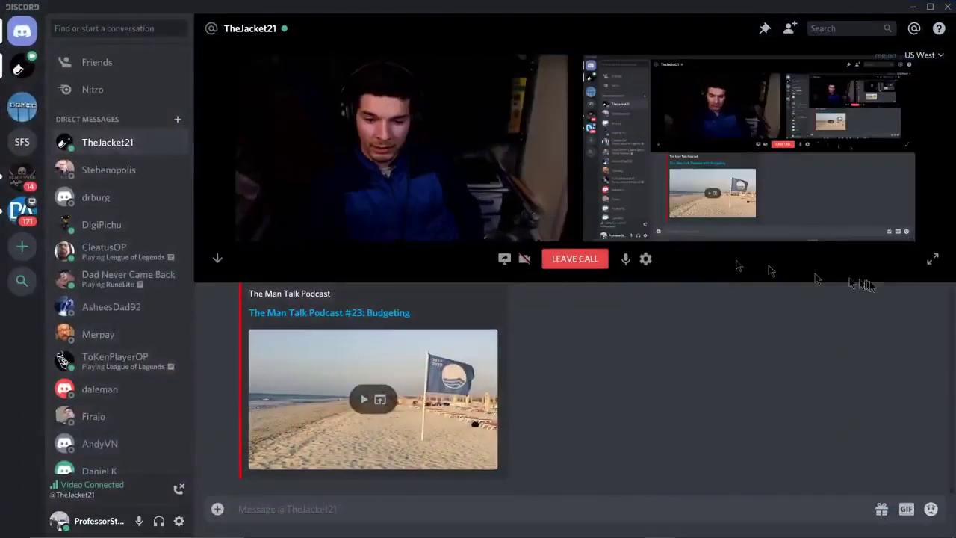
click(932, 259)
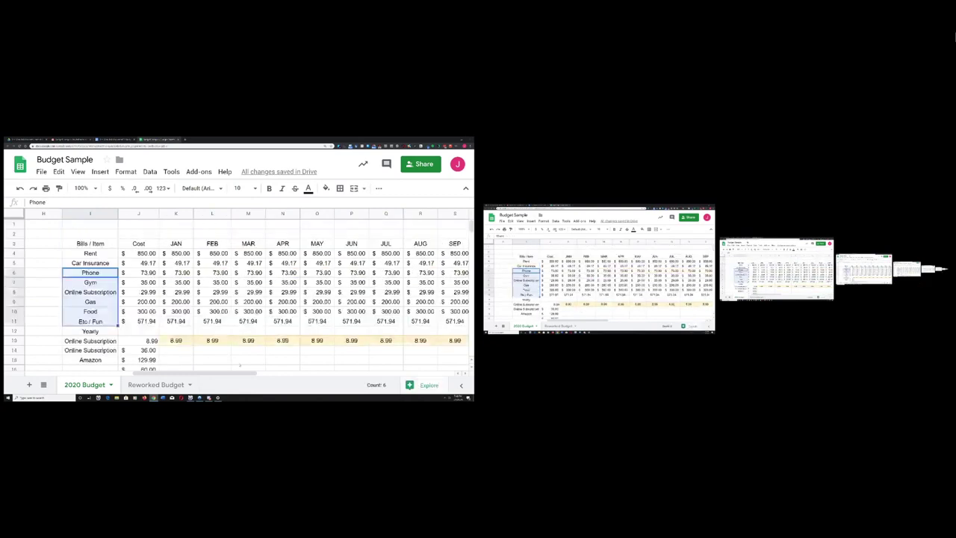
Step: In the Budget Sample spreadsheet's 2020 Budget sheet, inspect the Food cost in J10 and the monthly formulas in L10 and M9
drag(249, 374, 224, 374)
click(138, 310)
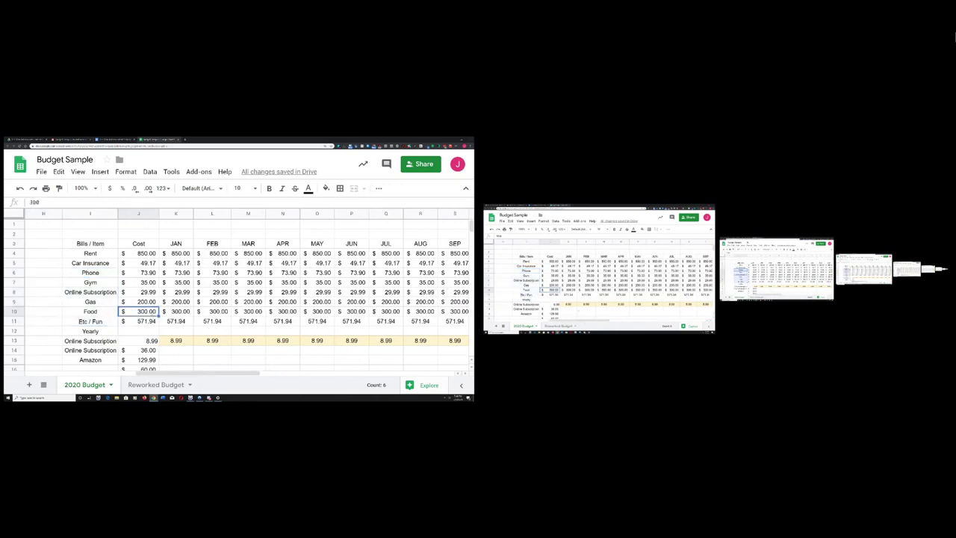
click(212, 311)
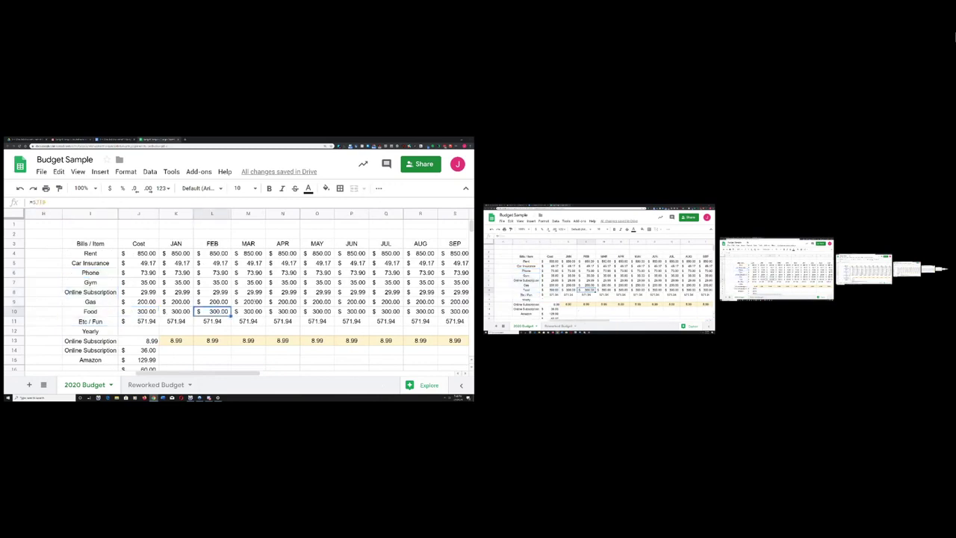
click(248, 301)
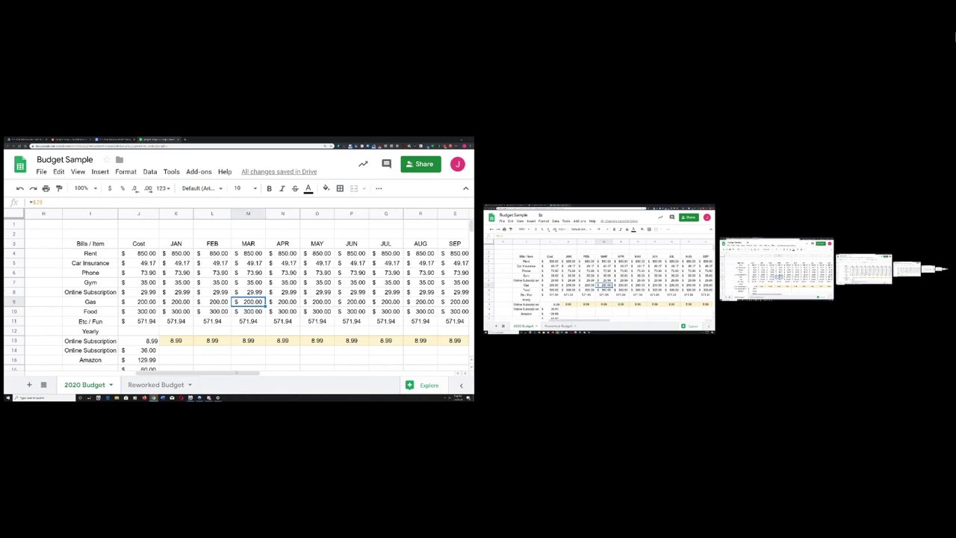
Step: Examine the highlighted Total column W beyond the monthly columns and inspect the Rent total formula in W4
scroll(239, 298, right, 2)
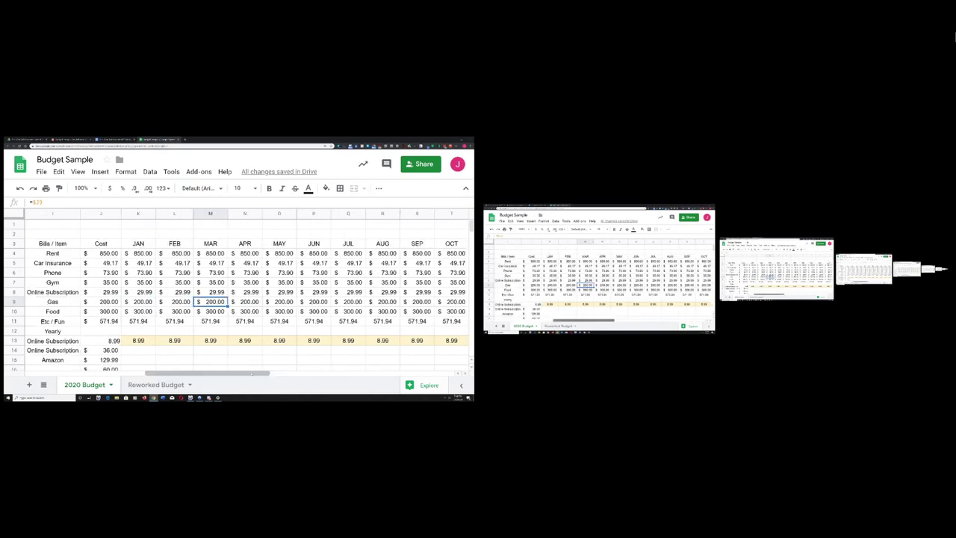
scroll(239, 299, right, 5)
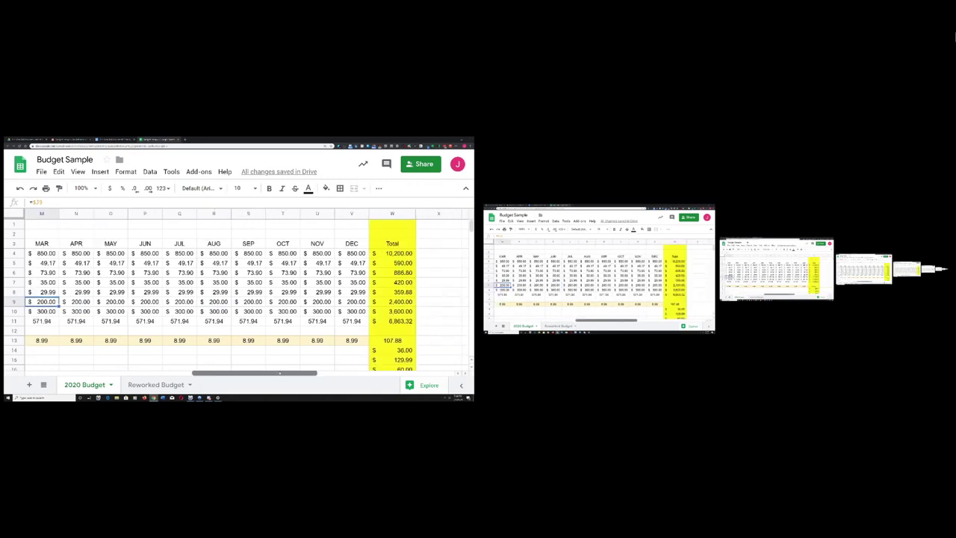
scroll(239, 299, right, 2)
click(324, 214)
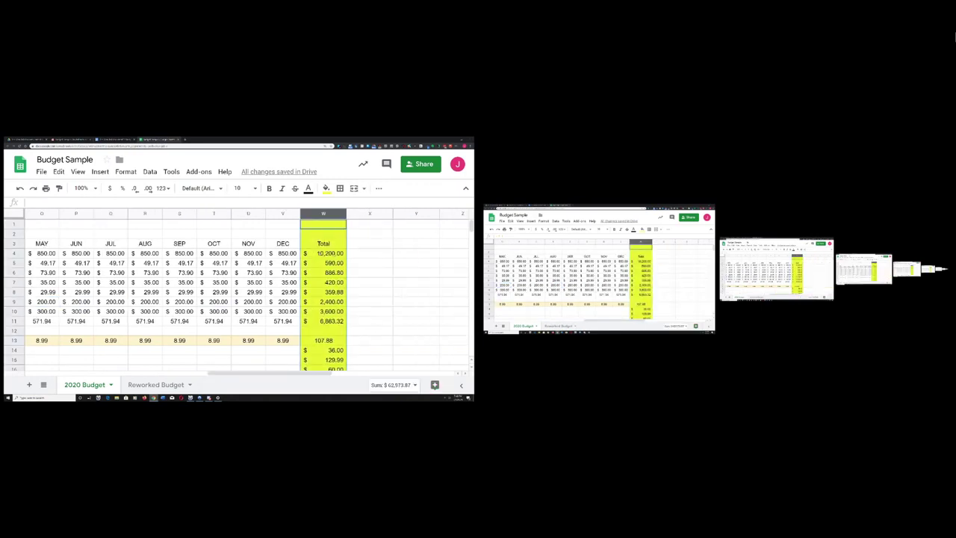
click(324, 253)
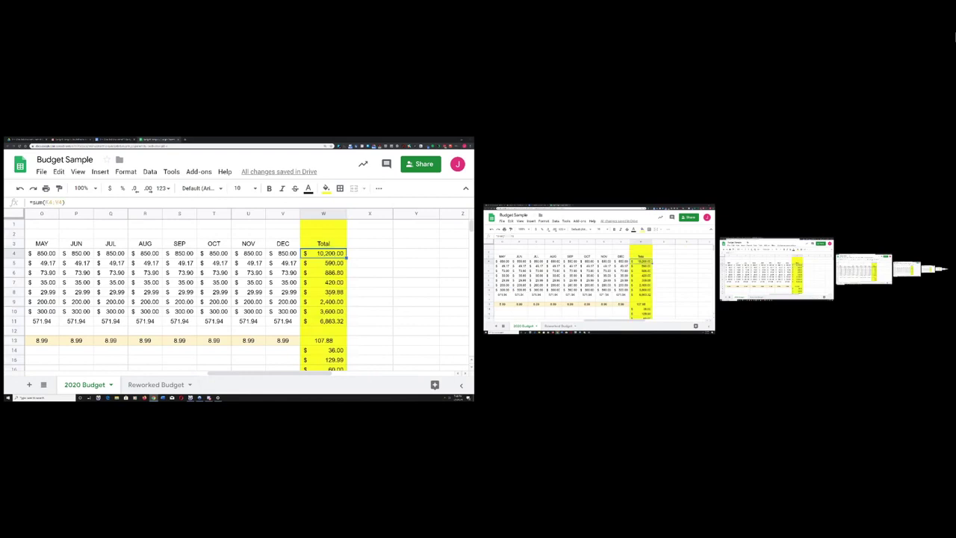
Step: Open the sum formula in cell W18 of the Total column to inspect its range
scroll(239, 299, left, 1)
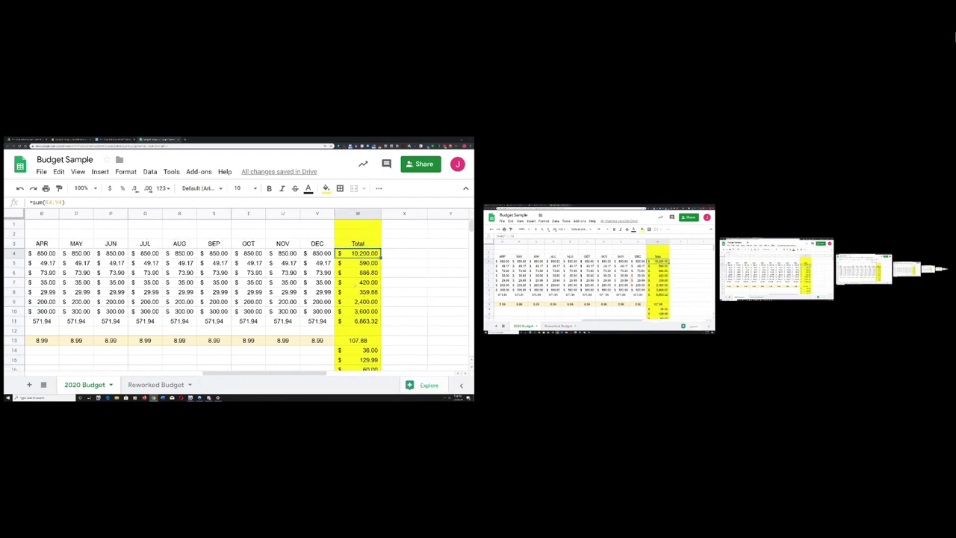
scroll(239, 298, down, 3)
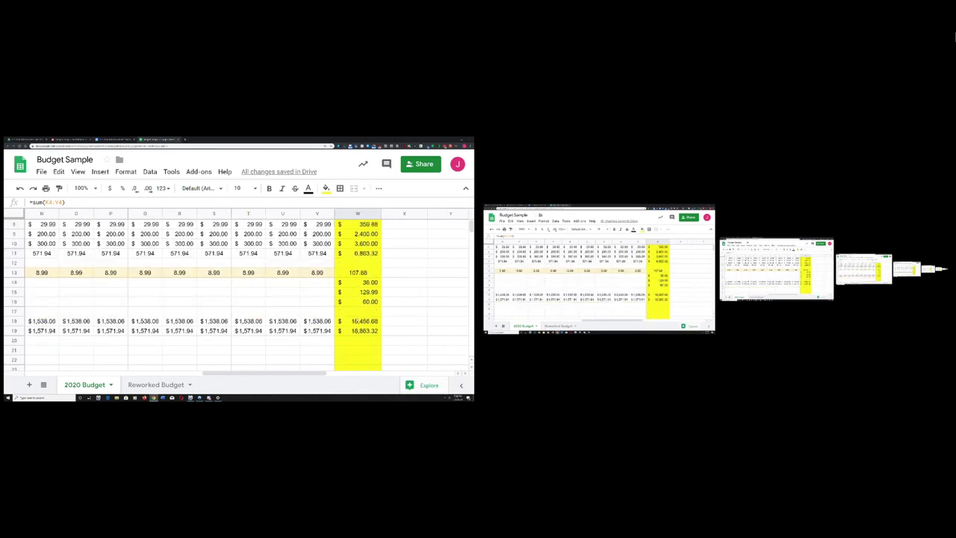
double_click(357, 320)
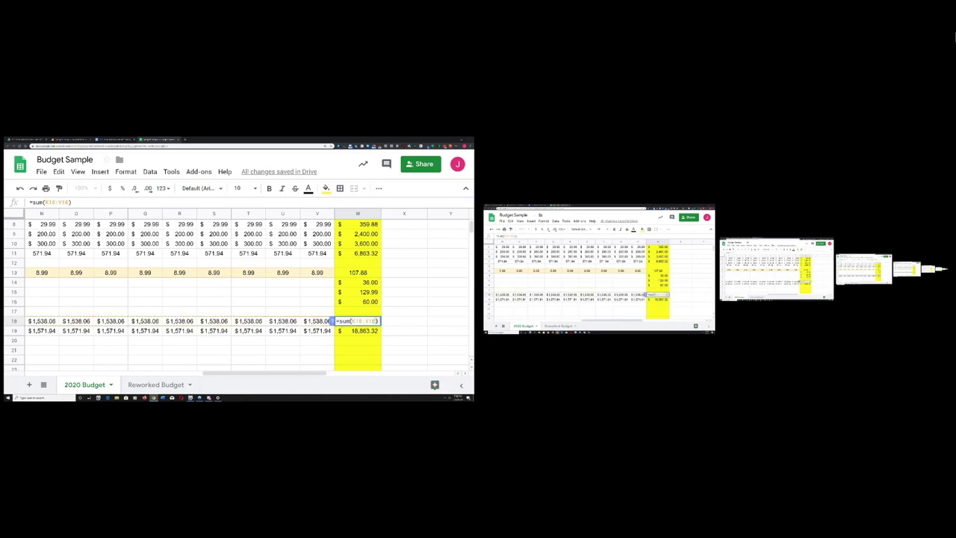
Step: Leave the W18 formula and inspect the Yearly Take Home formula in G21 of the 2020 Budget sheet
click(317, 320)
key(Return)
scroll(239, 299, up, 3)
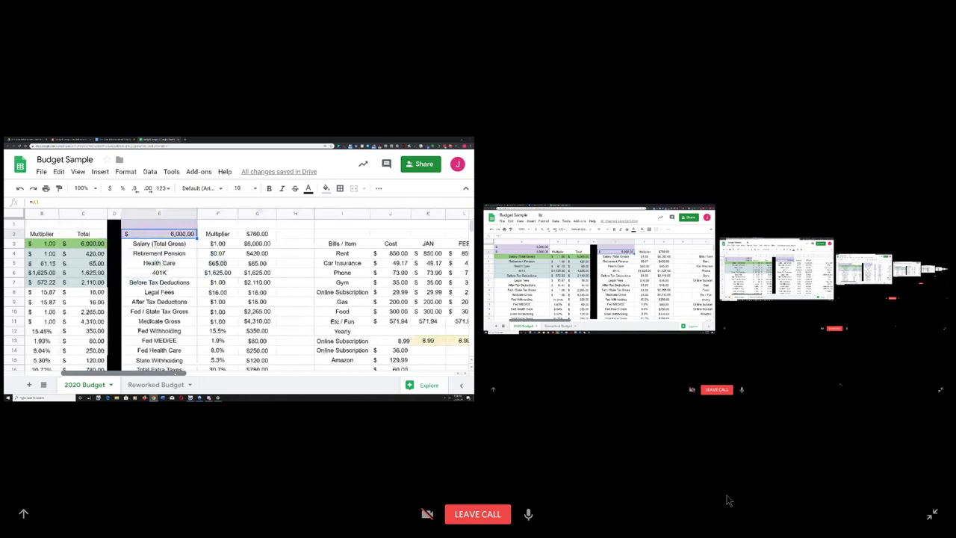
click(700, 526)
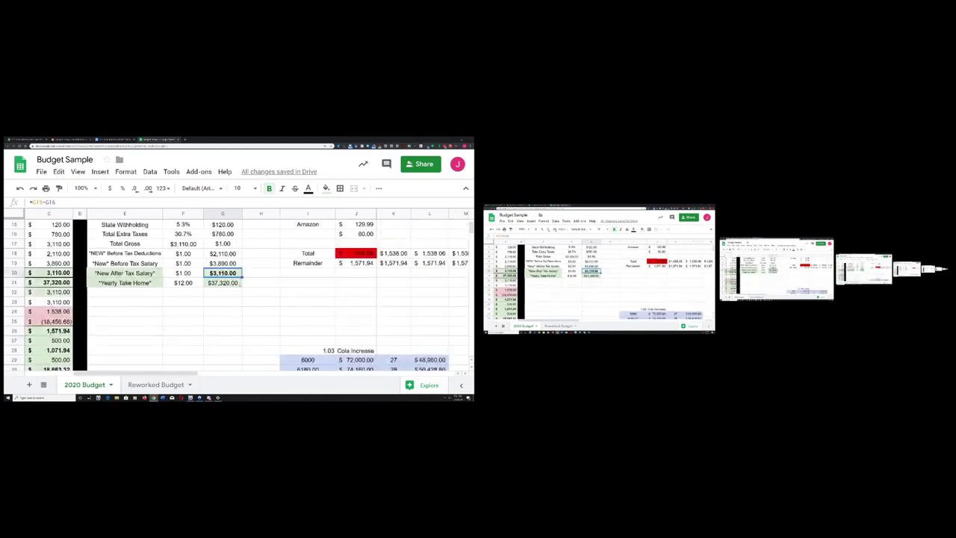
click(222, 283)
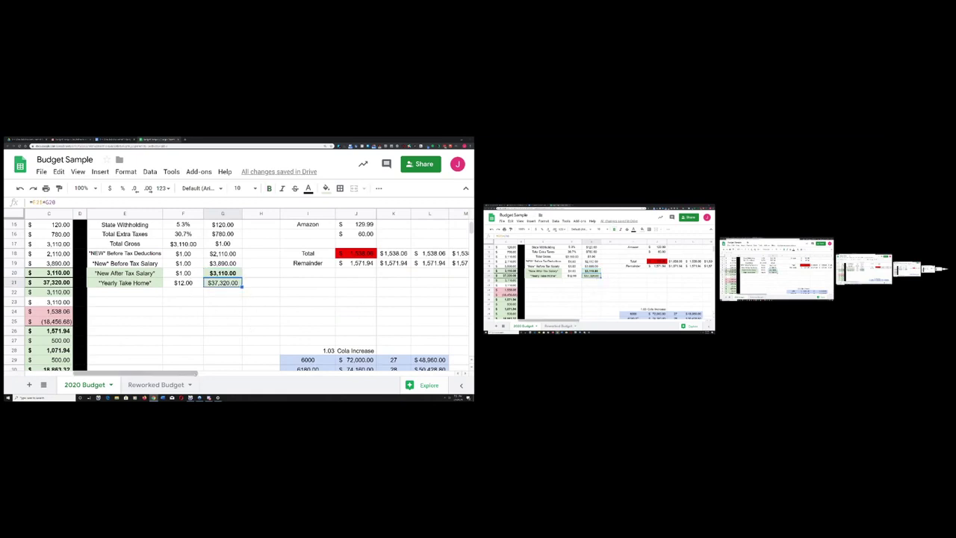
scroll(239, 299, left, 3)
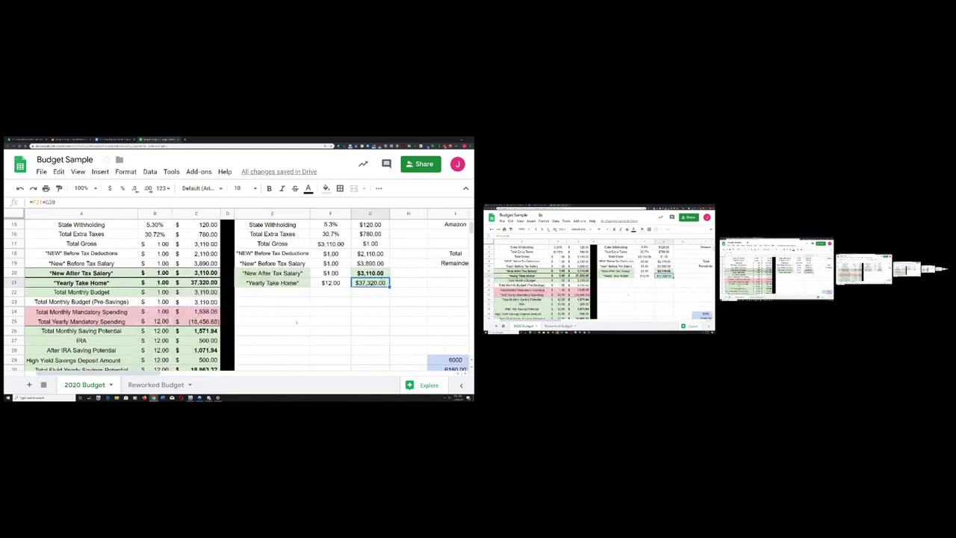
Step: Highlight the 401K row A6:C6 and review the deduction and tax rows beneath it
scroll(297, 323, up, 3)
drag(196, 273, 81, 273)
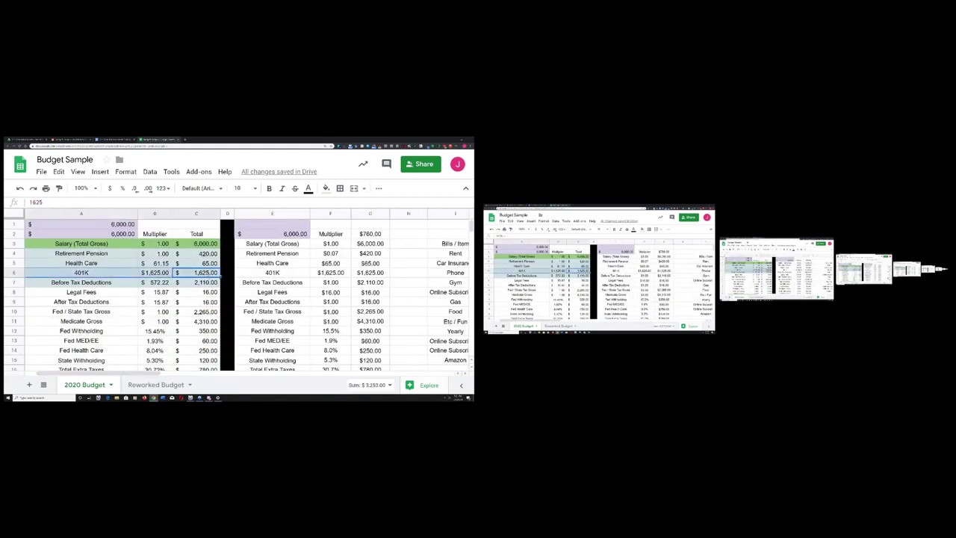
scroll(112, 298, down, 3)
scroll(112, 299, up, 3)
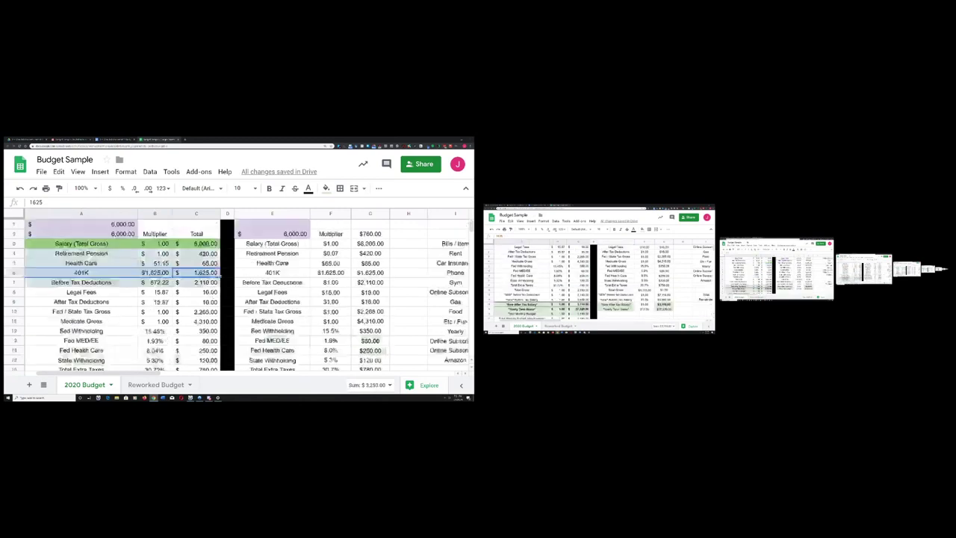
scroll(222, 293, down, 8)
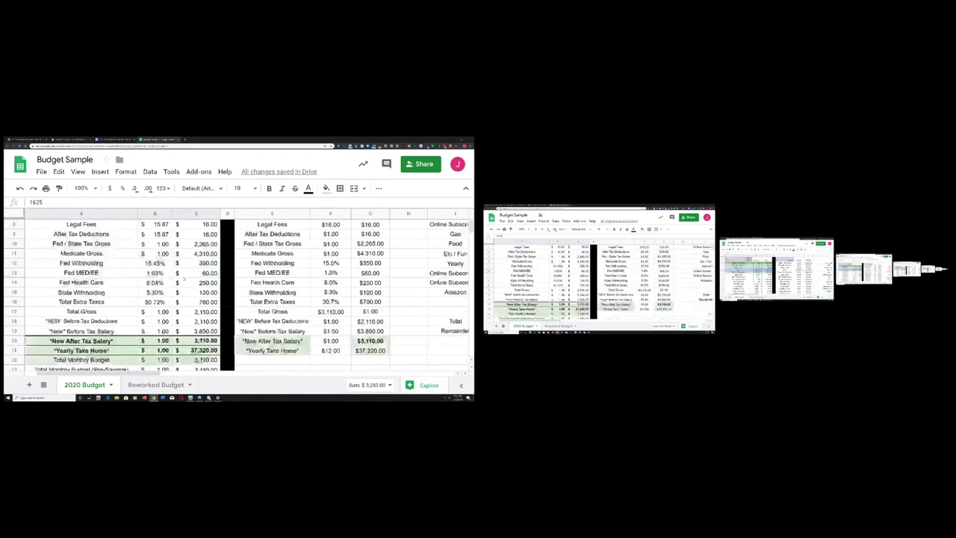
scroll(222, 294, up, 2)
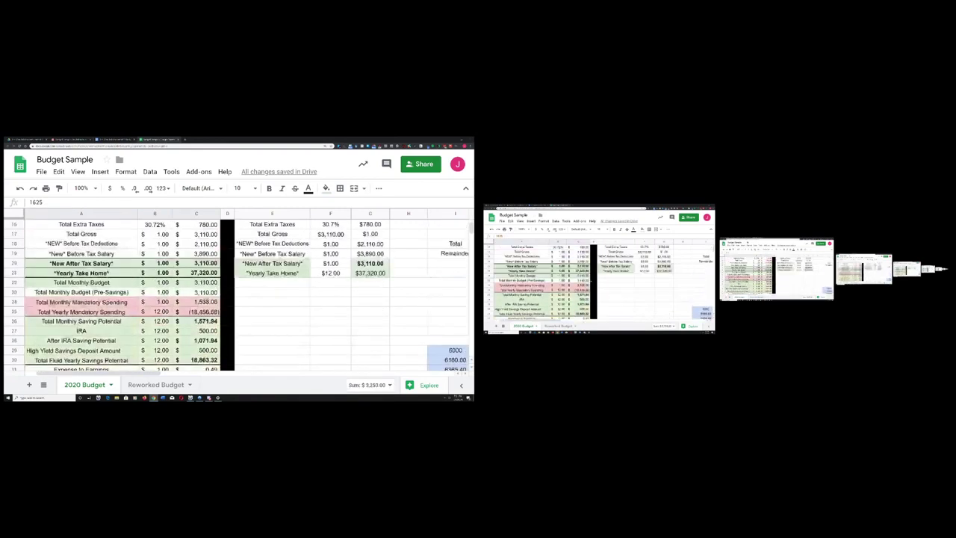
Step: Highlight the salary-to-savings rows A20:C30, then check the High Yield Savings Deposit in C29 and the 401K total in C6
drag(196, 262, 81, 360)
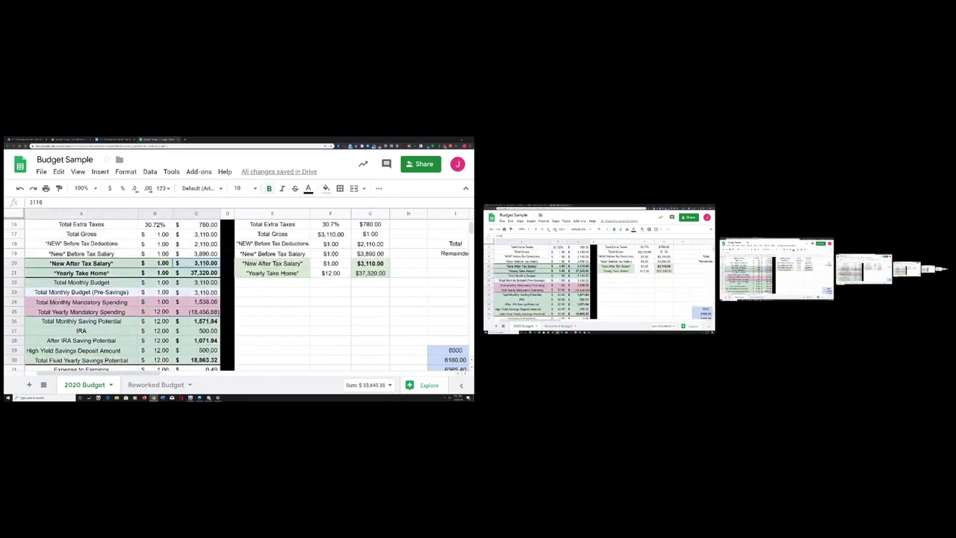
click(197, 350)
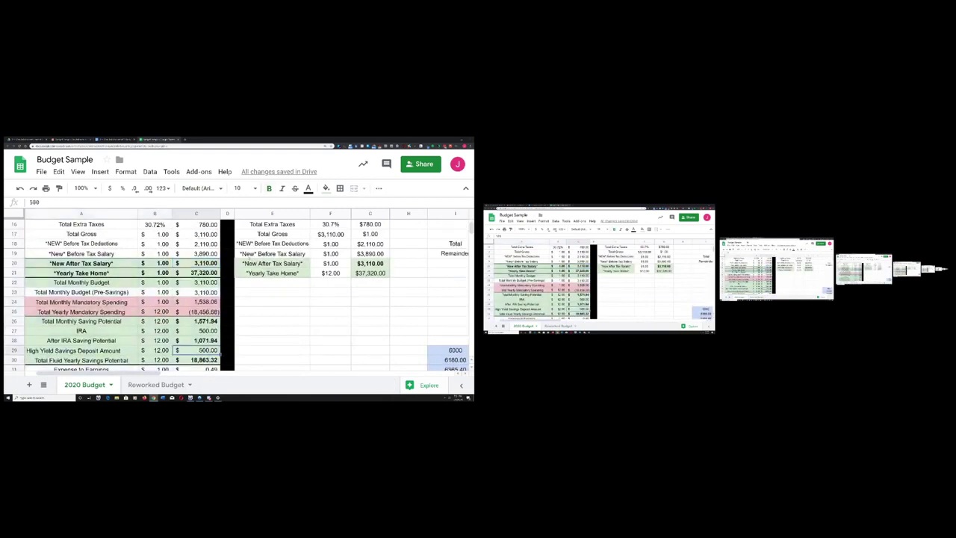
scroll(223, 282, up, 5)
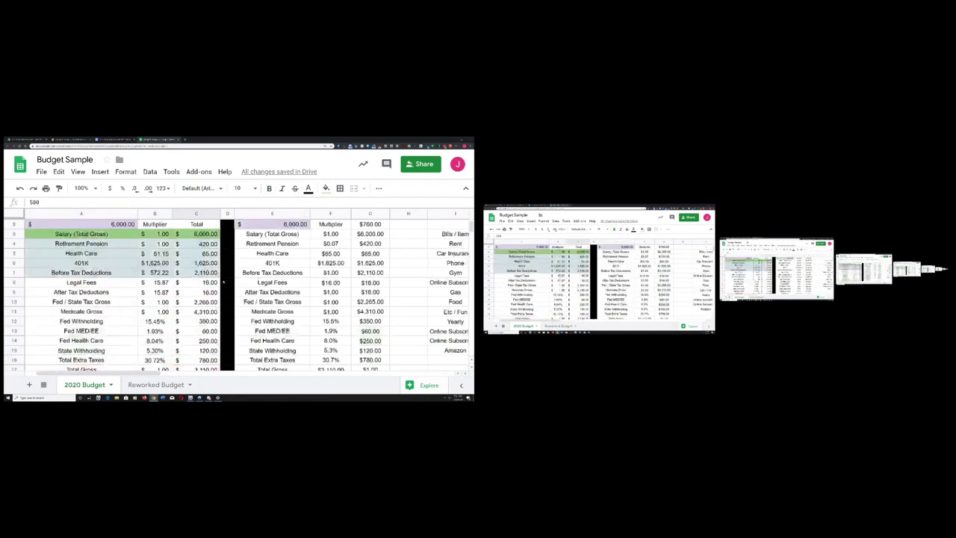
click(197, 263)
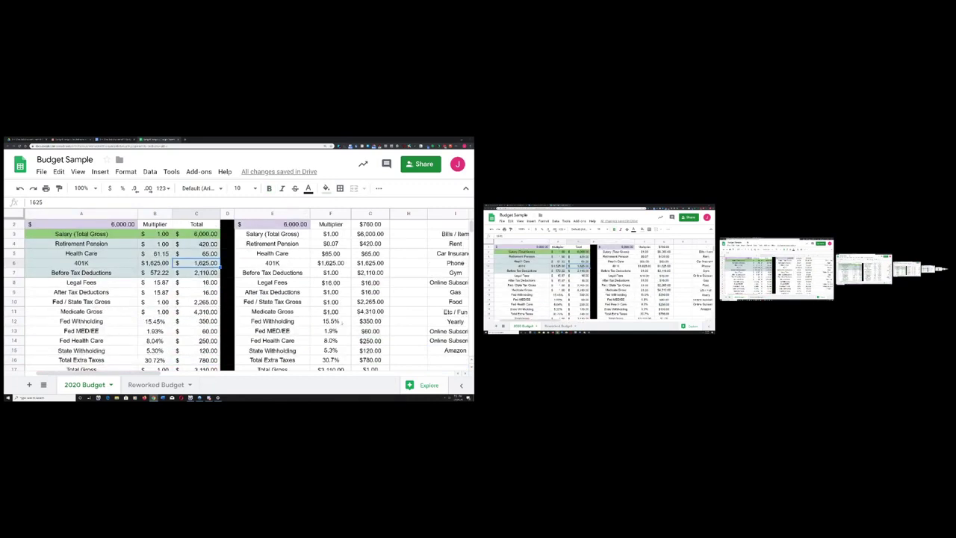
Step: Compare the Total Monthly Mandatory Spending formula in C24 with the bills Total in J18, and check the yearly figures in C21 and C25
scroll(341, 323, down, 5)
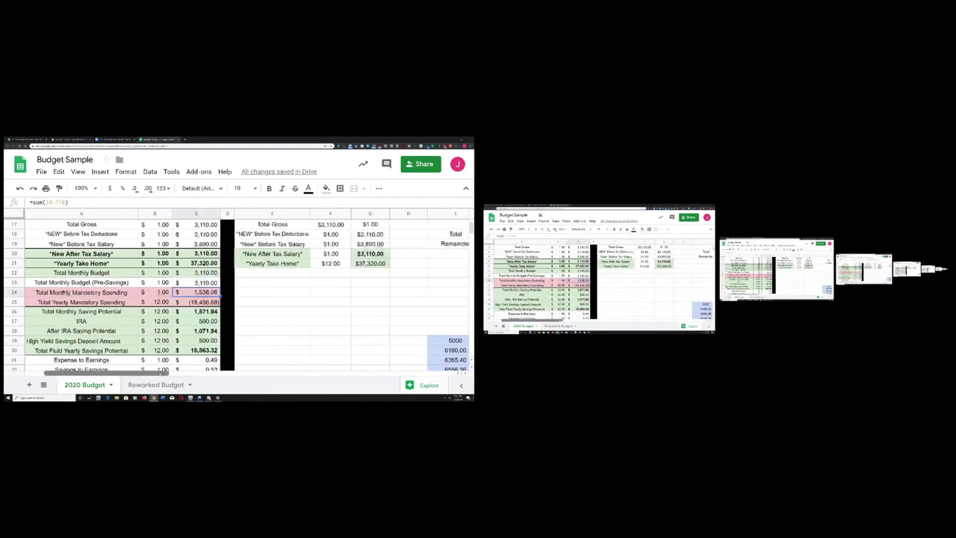
scroll(247, 291, right, 5)
click(307, 234)
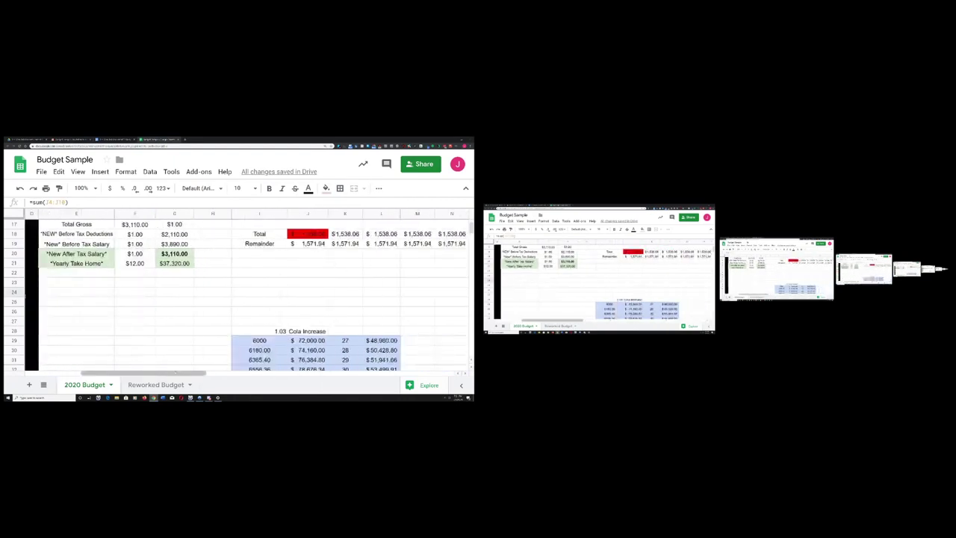
scroll(247, 291, left, 5)
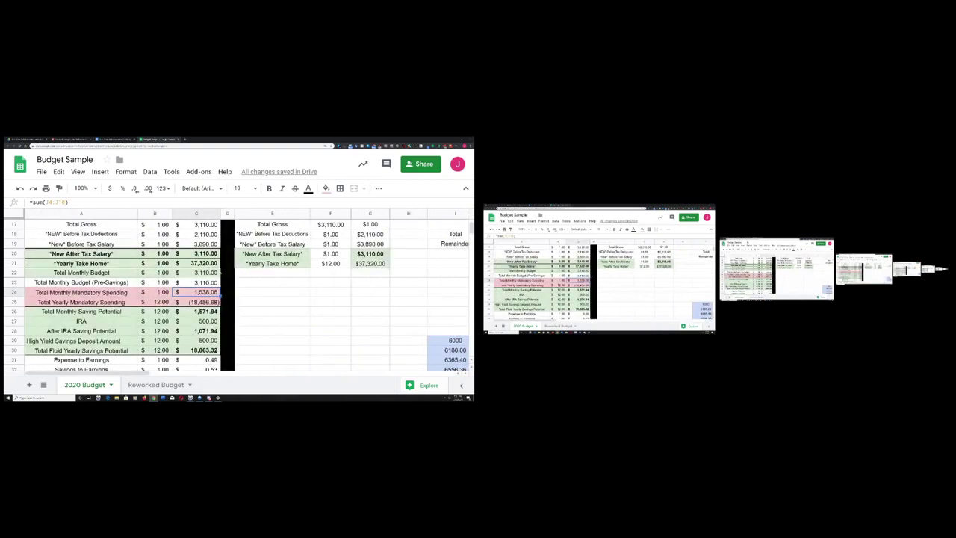
click(197, 263)
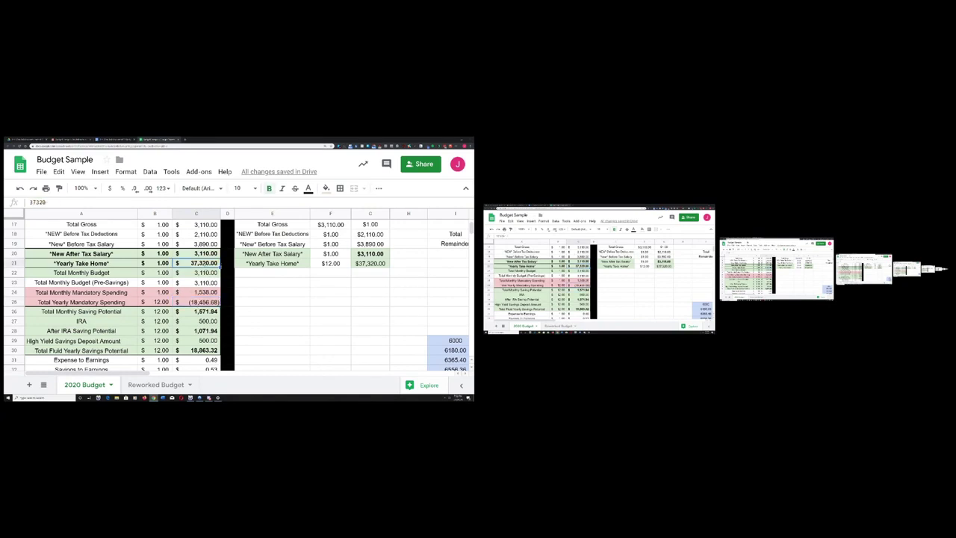
click(218, 301)
scroll(218, 302, down, 3)
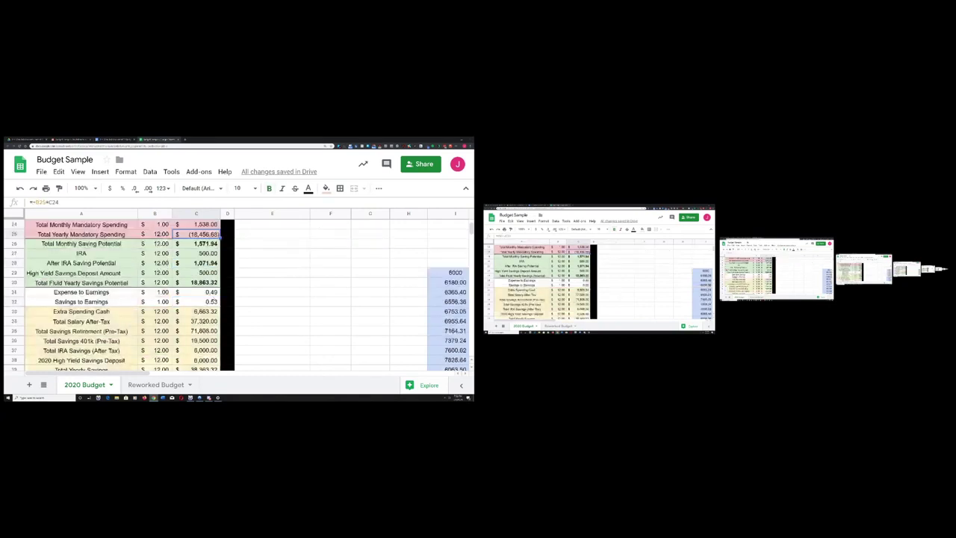
Step: Highlight the Expense to Earnings and Savings to Earnings rows A31:C32 and check the C32 formula against the rows it uses
drag(213, 301, 82, 292)
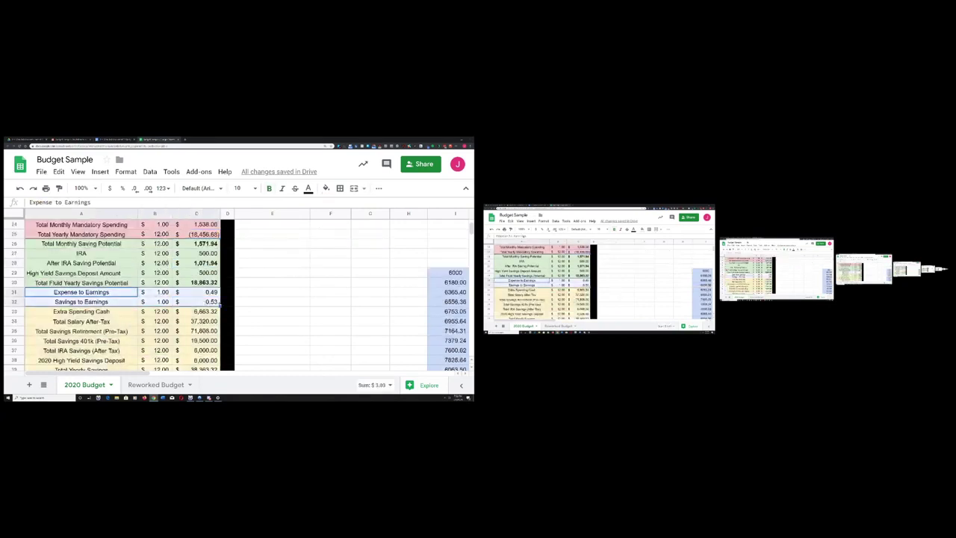
click(212, 292)
scroll(232, 313, up, 3)
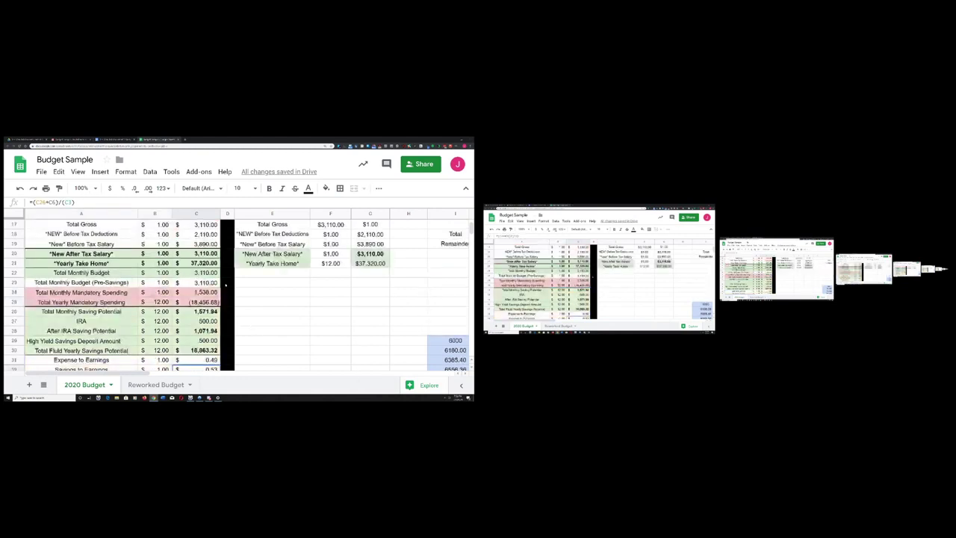
scroll(224, 284, down, 3)
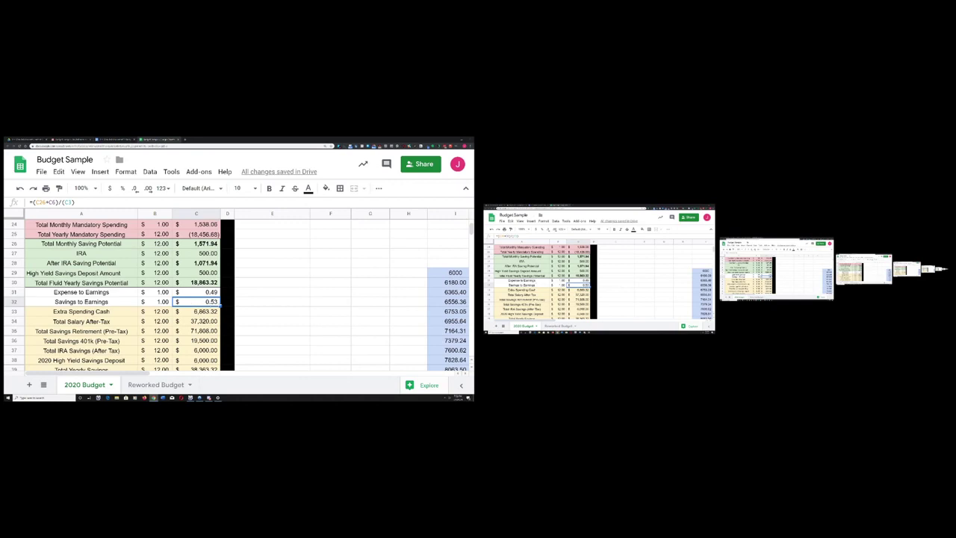
scroll(233, 335, up, 3)
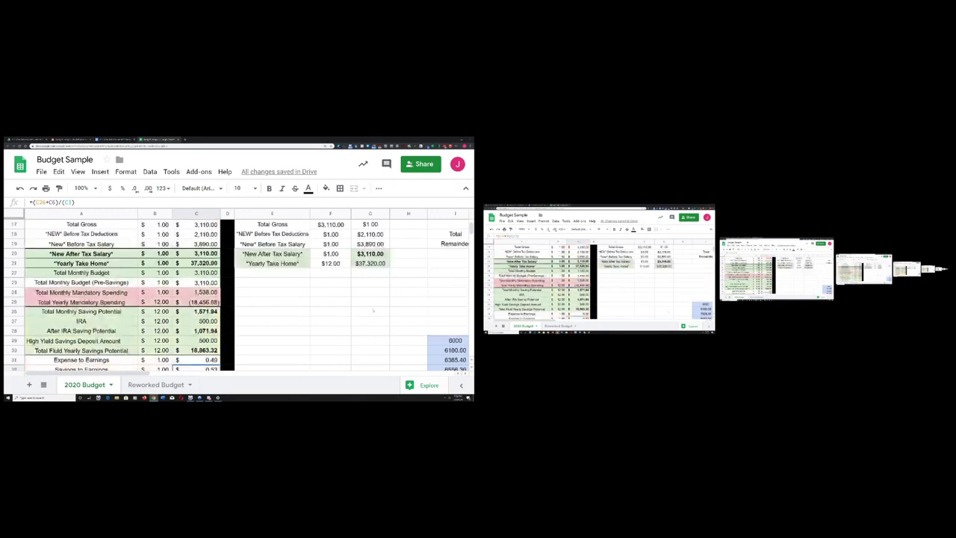
scroll(376, 315, up, 3)
scroll(403, 292, down, 3)
scroll(276, 325, down, 3)
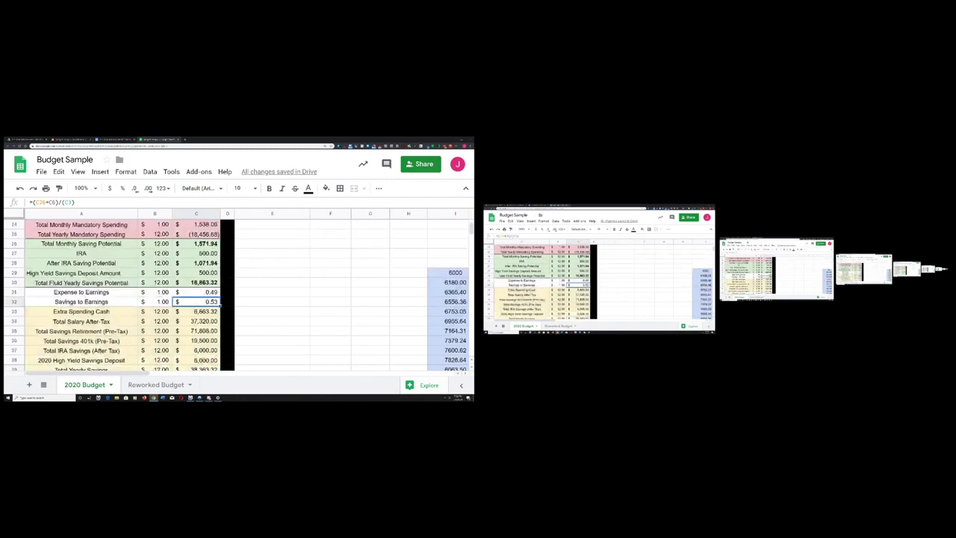
Step: Highlight the savings rows A26:C30, inspect the Total Monthly Saving Potential formula in C26, and highlight the IRA-to-yearly-savings rows A27:C30
drag(81, 243, 201, 282)
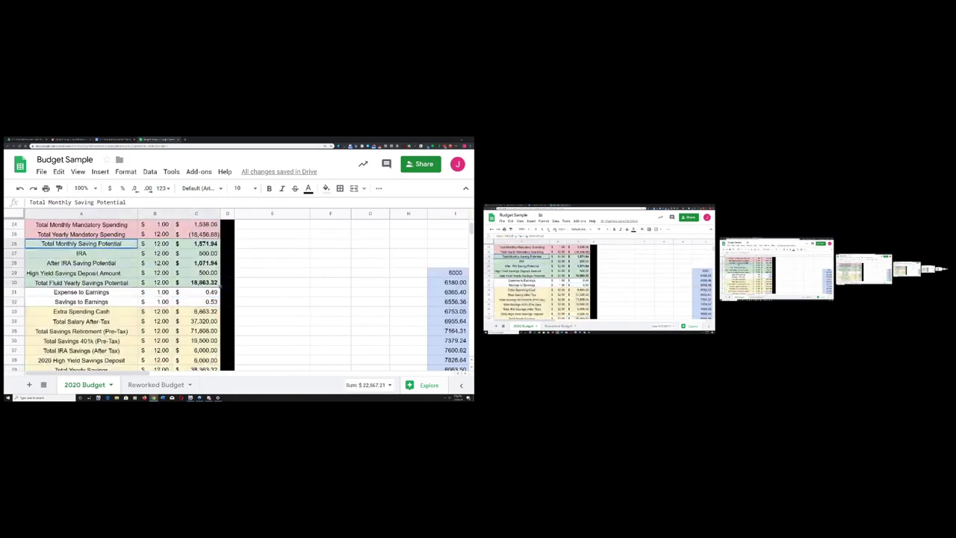
scroll(113, 295, up, 3)
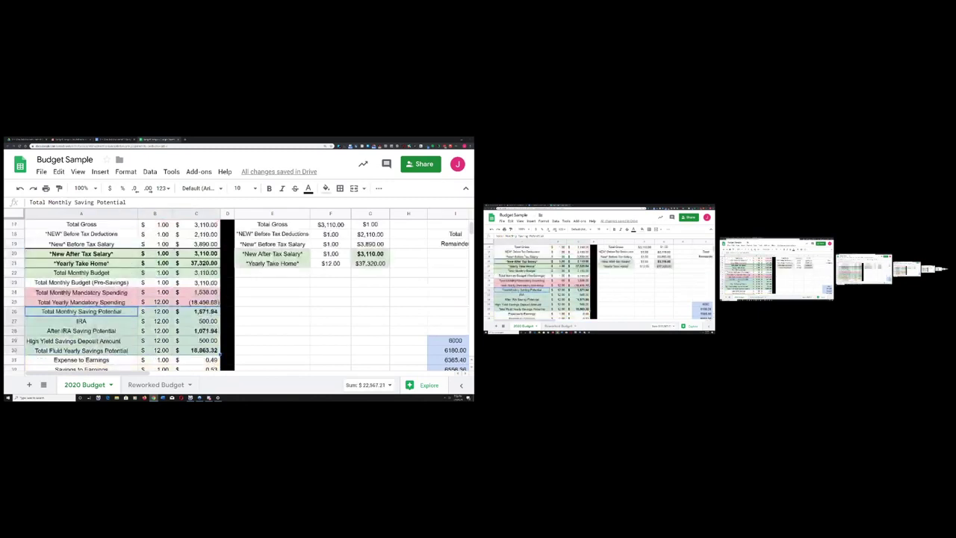
click(196, 312)
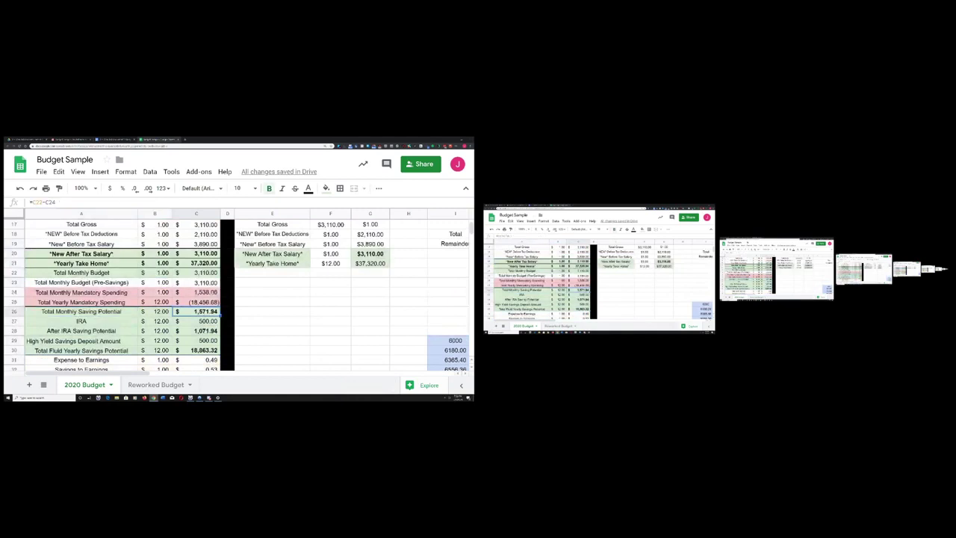
drag(80, 321, 197, 349)
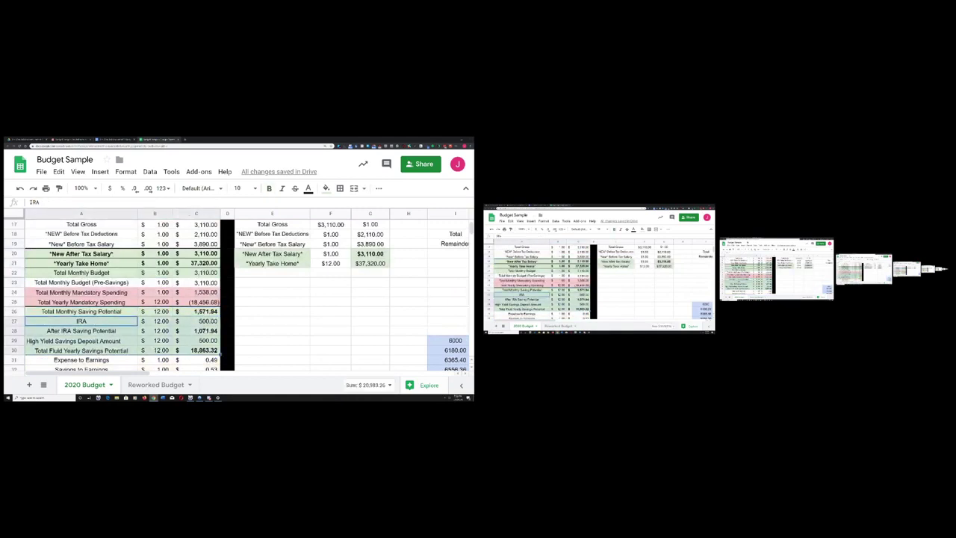
scroll(267, 351, down, 3)
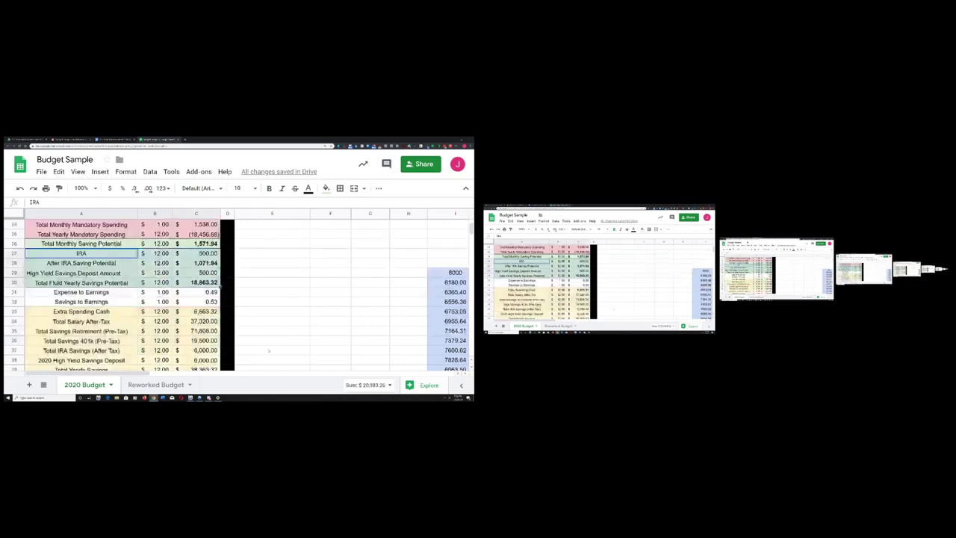
Step: Review the salary, deductions and monthly bills, then highlight the Expense to Earnings row and the Savings to Earnings row in turn
scroll(293, 355, up, 9)
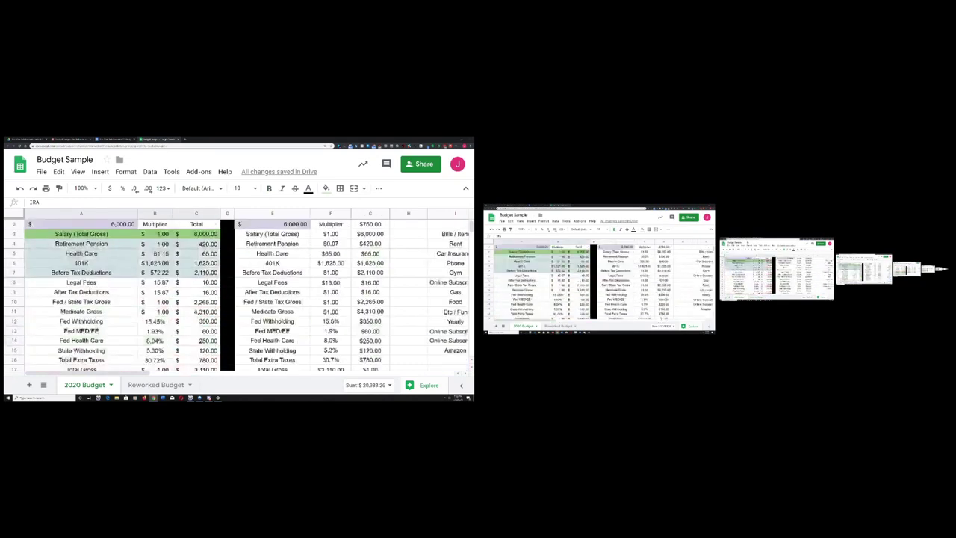
scroll(123, 313, down, 3)
scroll(123, 314, up, 3)
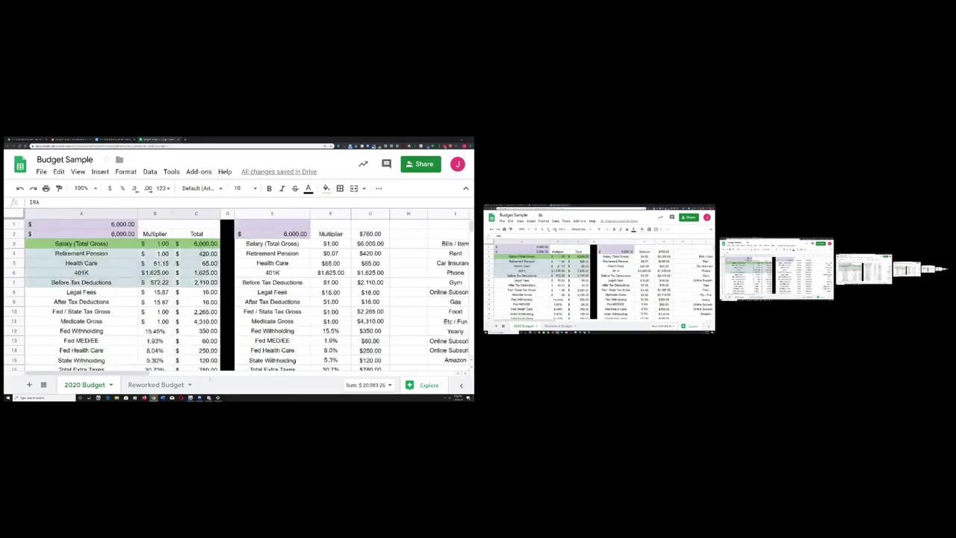
scroll(247, 298, right, 5)
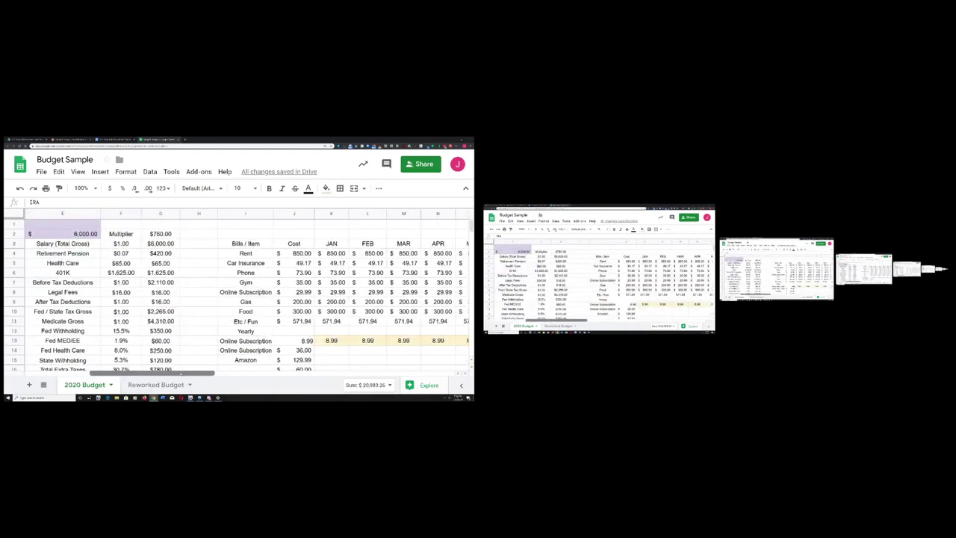
scroll(246, 299, left, 5)
scroll(247, 299, down, 5)
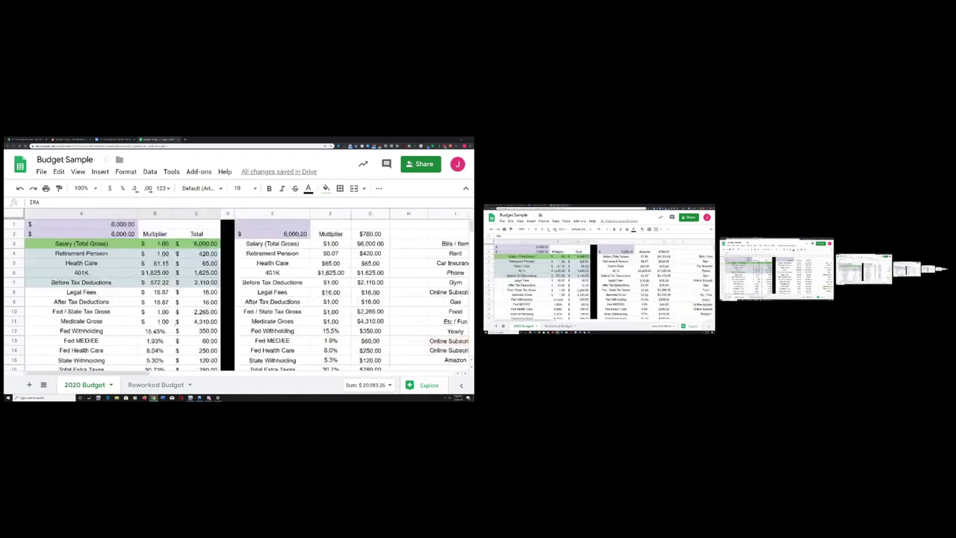
scroll(124, 299, down, 2)
click(80, 301)
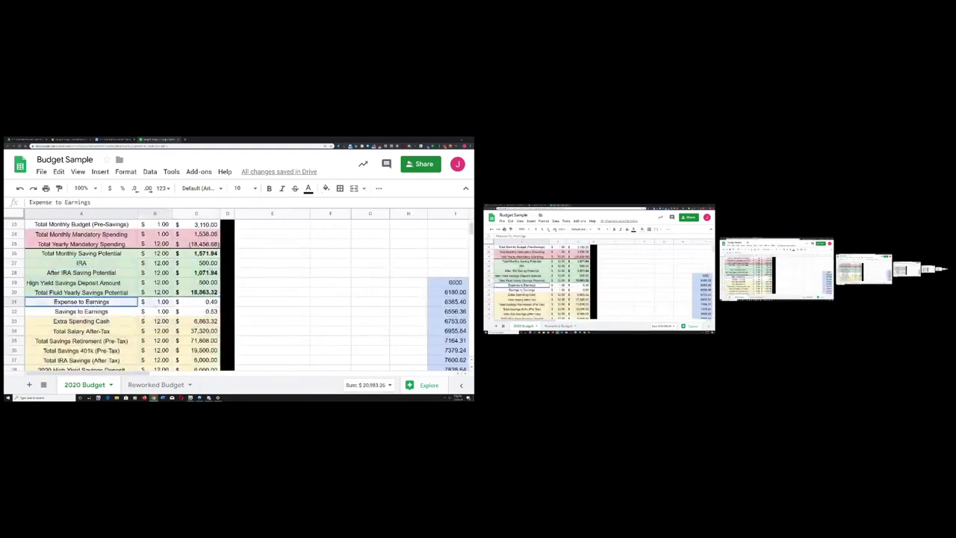
drag(196, 306, 219, 302)
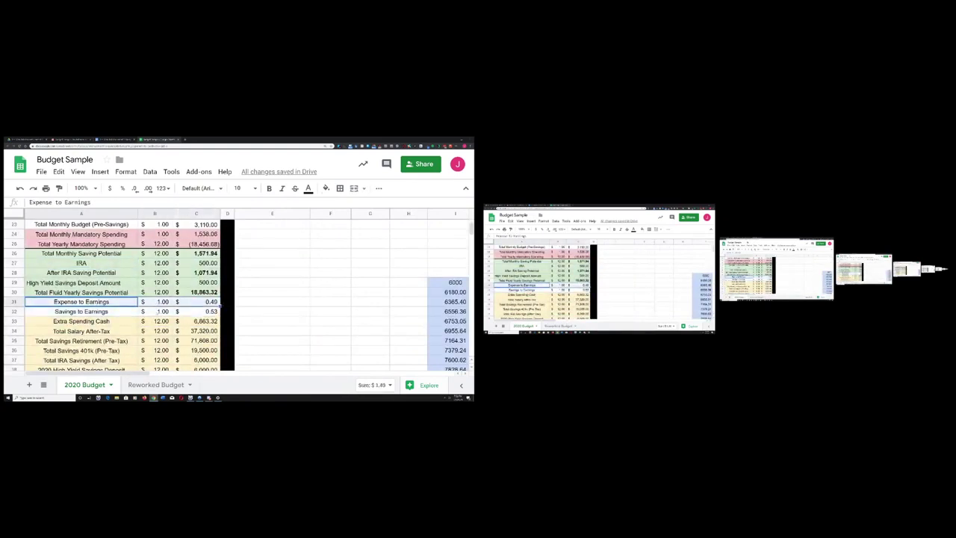
key(Down)
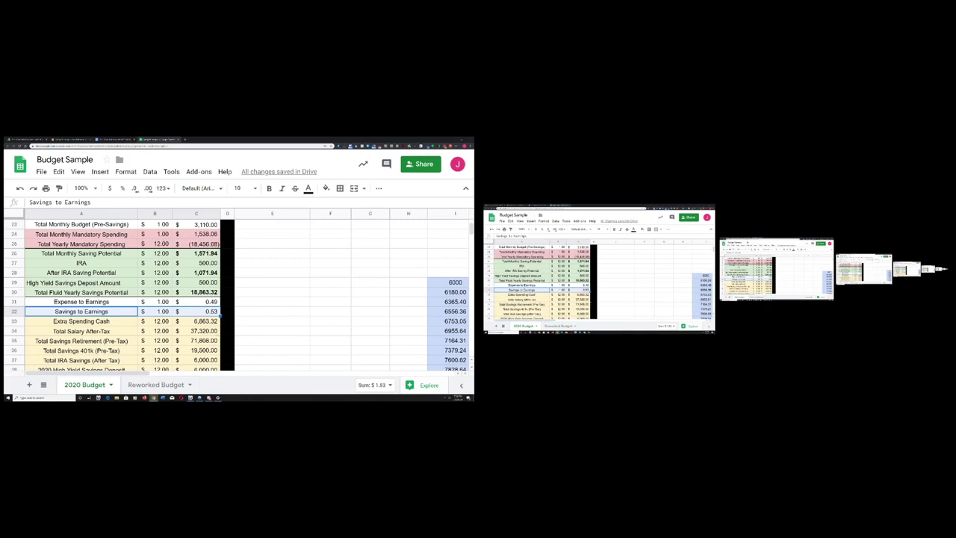
Step: Switch to the Discord call and show the webcam video in place of the shared screen
mouse_move(209, 397)
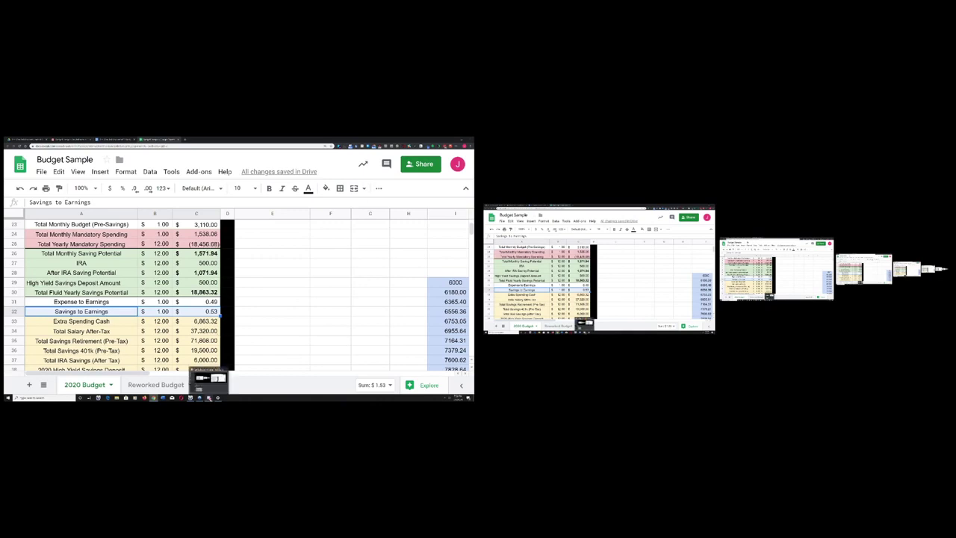
click(211, 378)
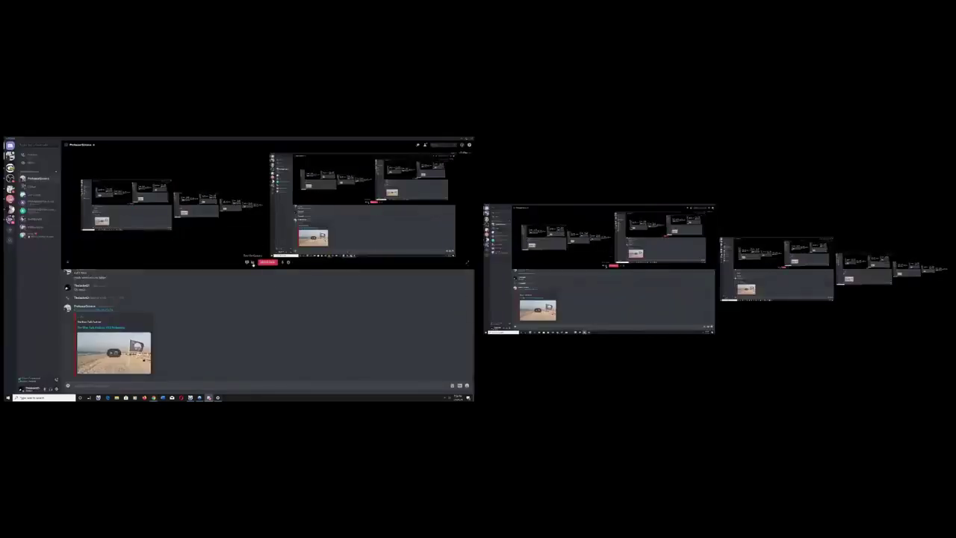
click(432, 514)
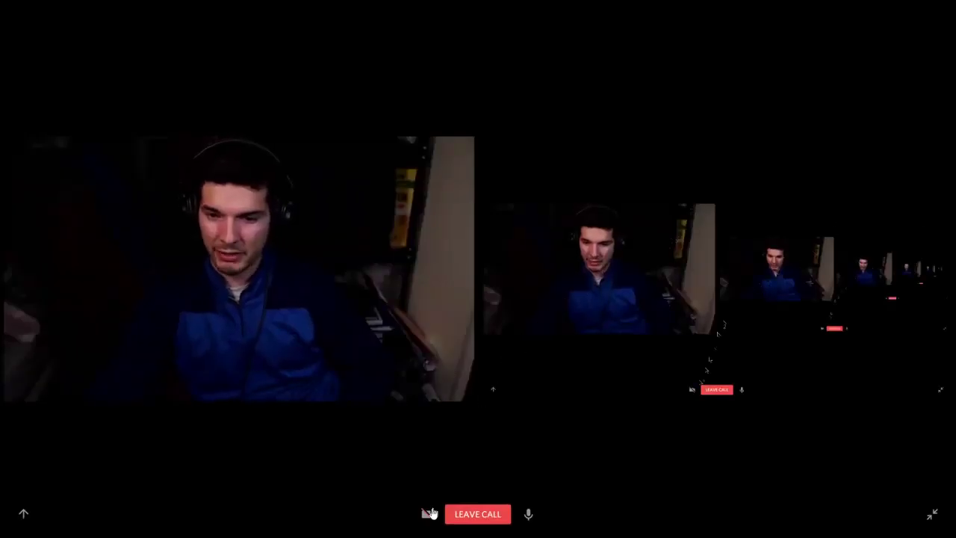